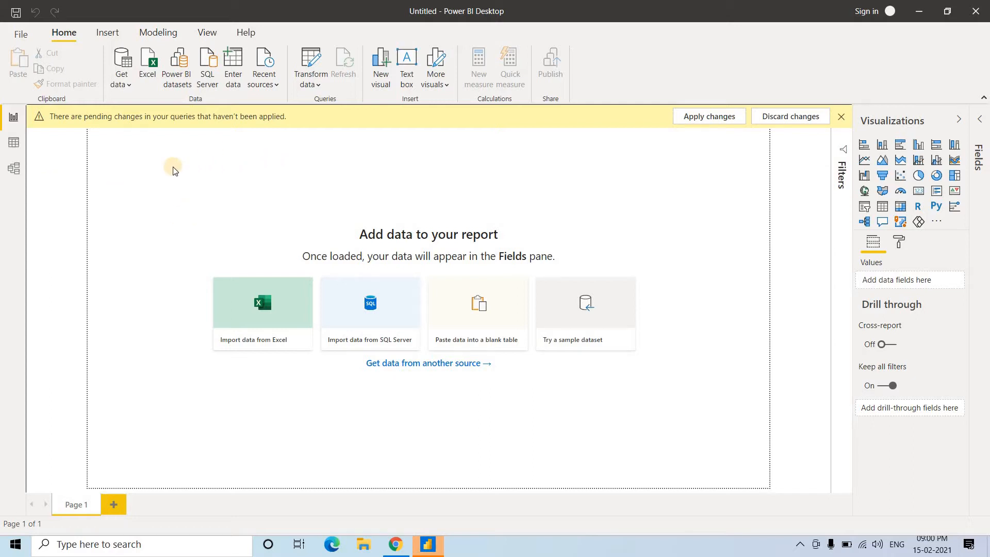
Connect to the titles Excel workbook on the Desktop as a data source
left_click(121, 82)
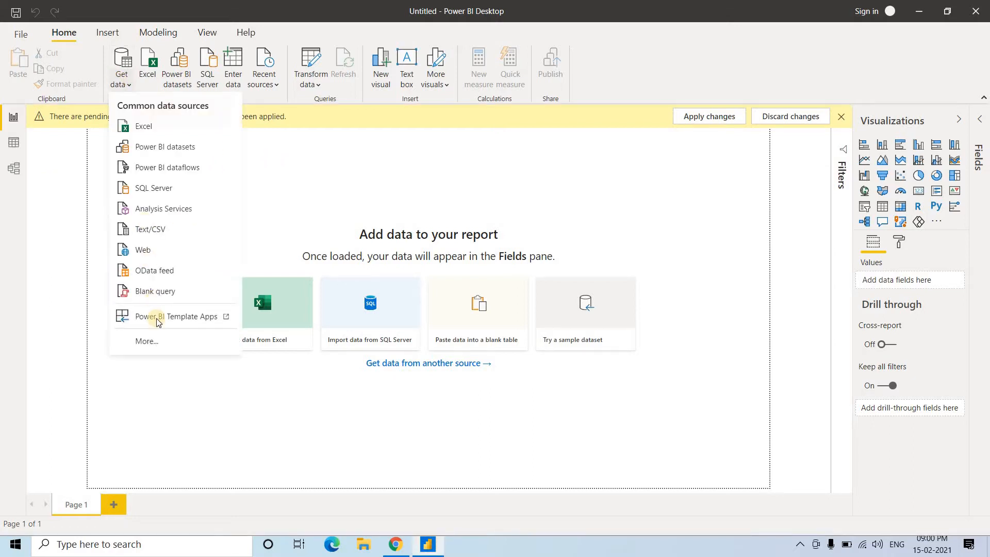
left_click(141, 130)
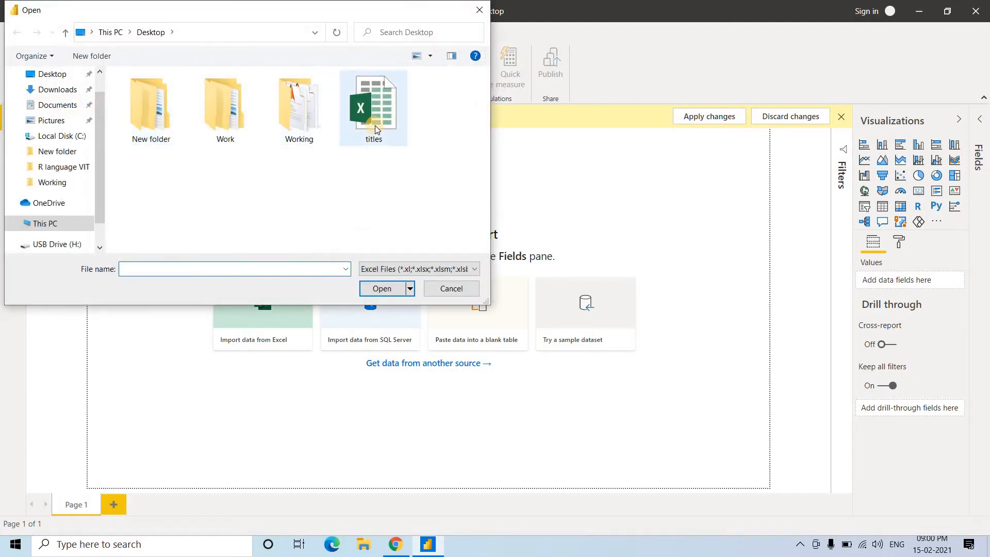
left_click(379, 125)
double_click(158, 267)
left_click(159, 268)
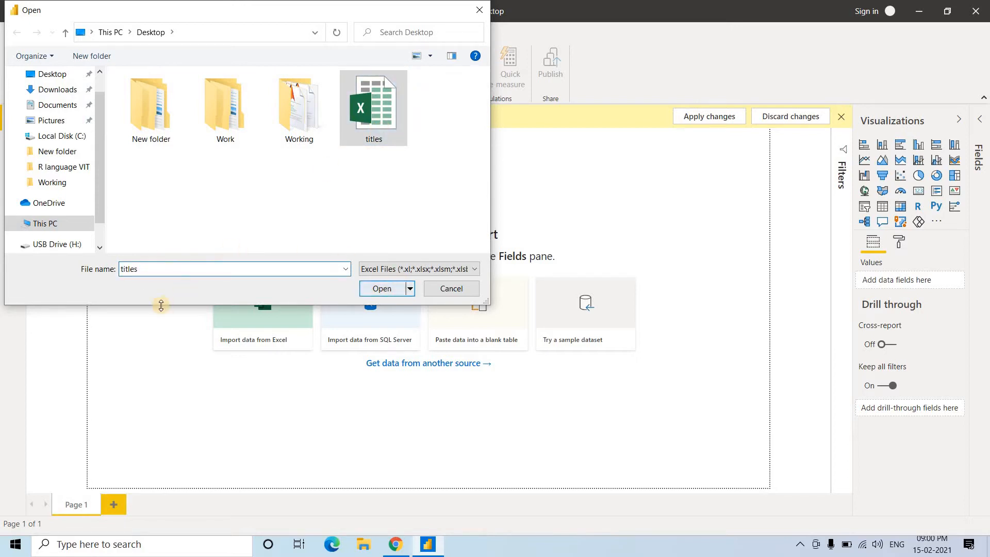
left_click(394, 293)
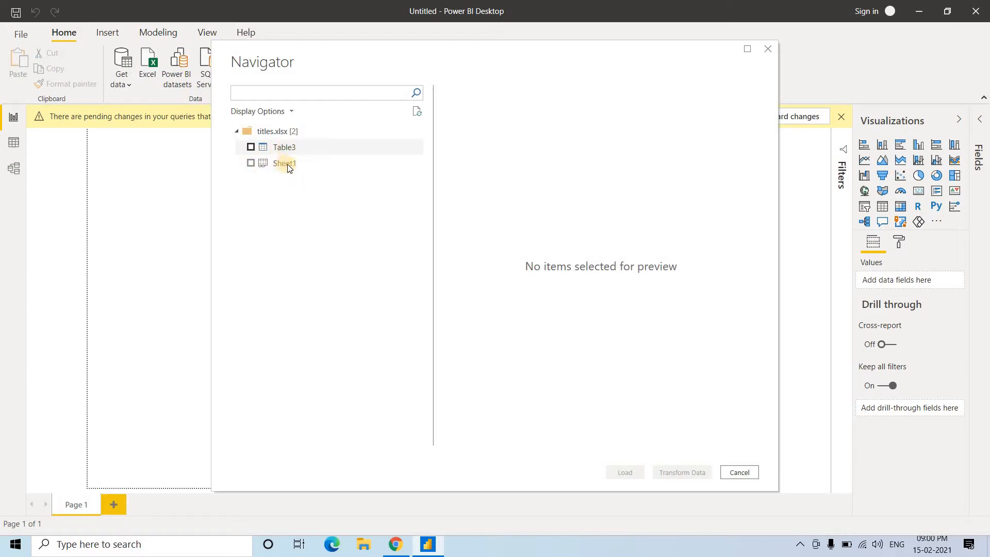
Select Table3 from the titles workbook, preview its columns and open it for transformation in a maximized Power Query Editor
left_click(251, 148)
left_click(251, 148)
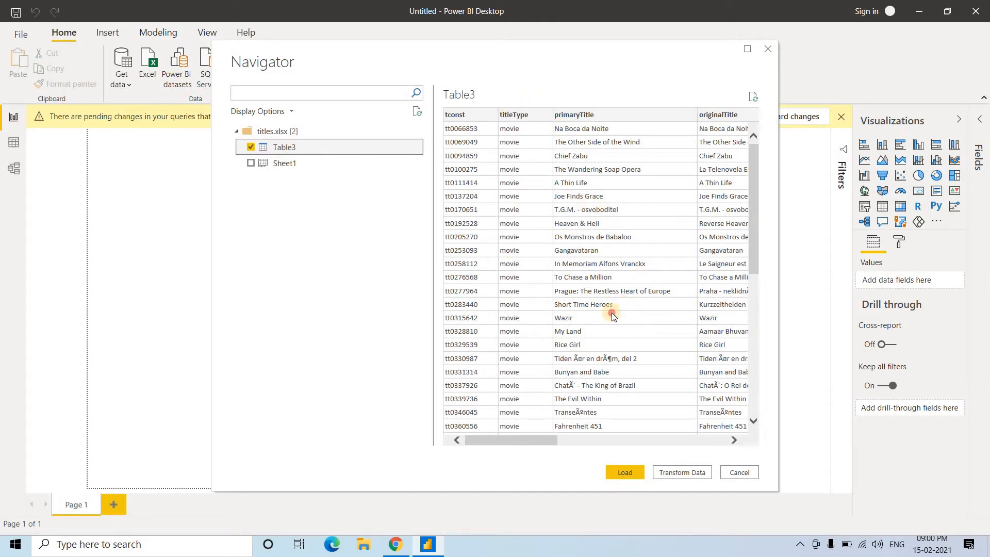
left_click_drag(534, 440, 466, 431)
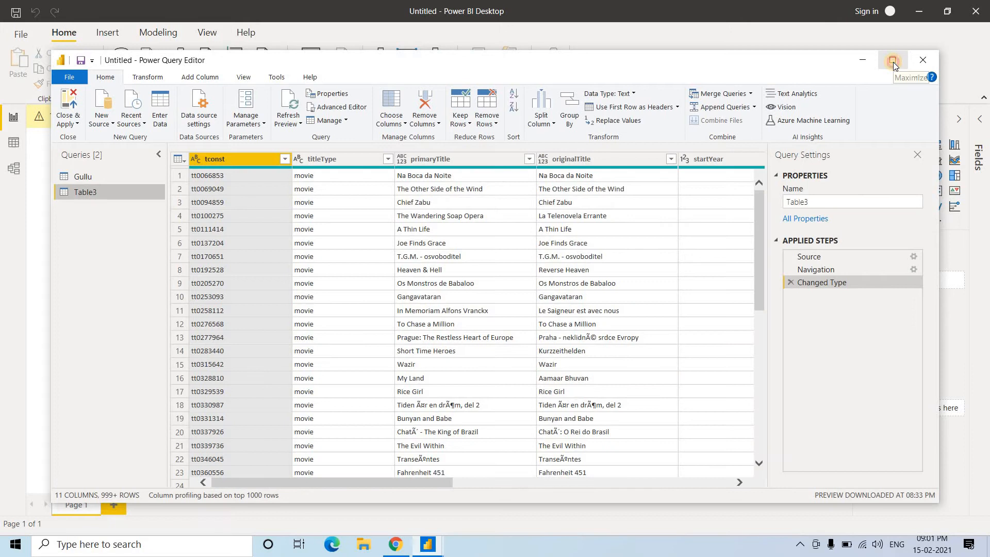
left_click(893, 62)
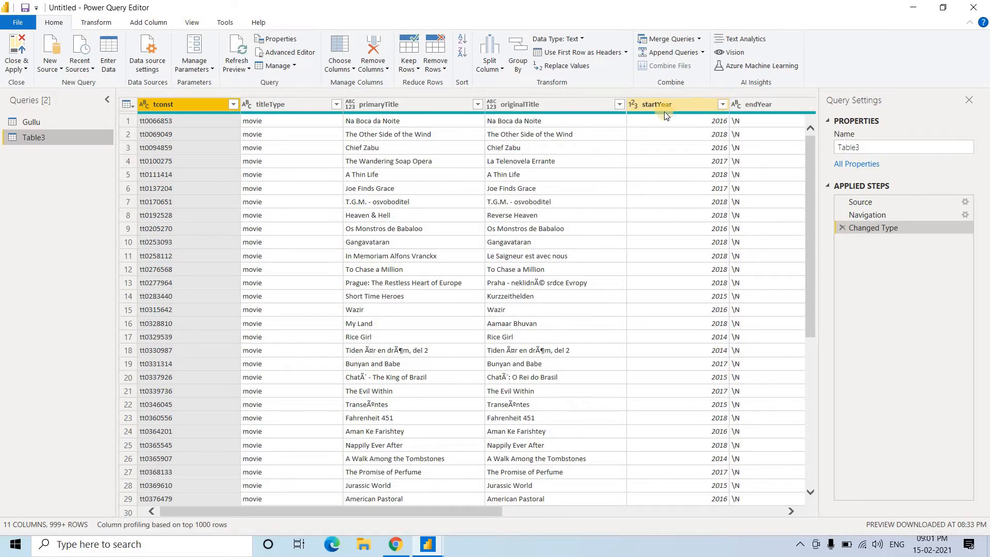
Examine the filter values of the startYear and titleType columns and look through the titleType rows
left_click(725, 105)
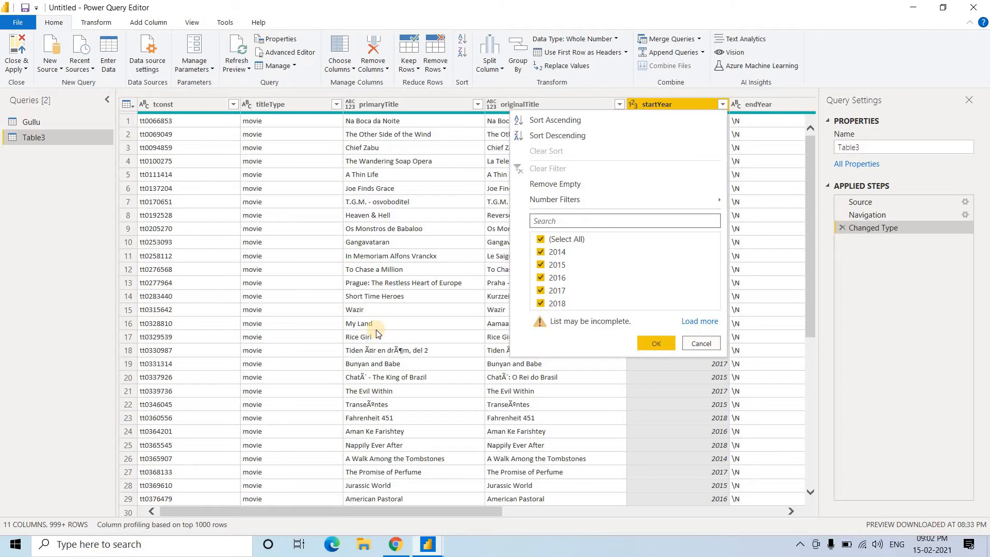
left_click(303, 107)
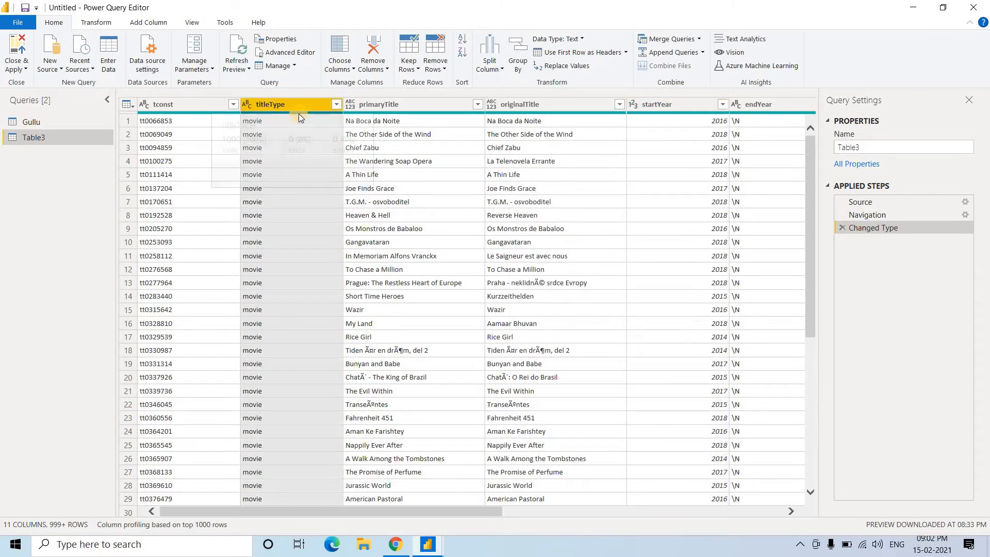
left_click(337, 106)
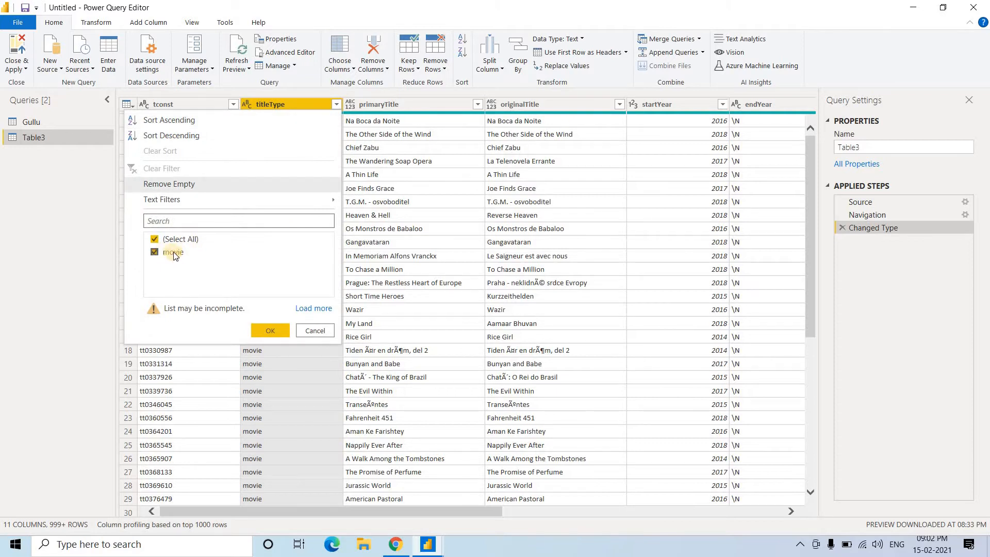
left_click(285, 404)
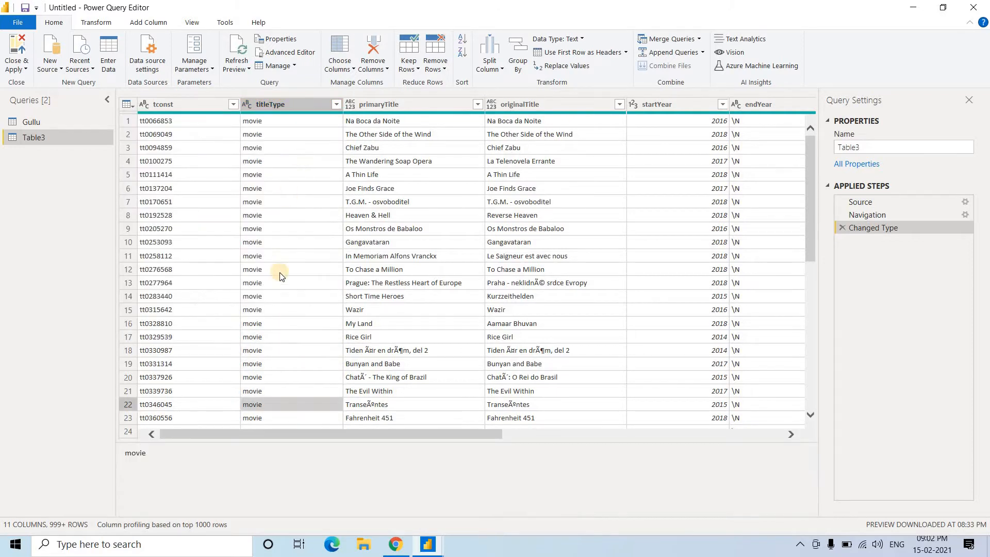
scroll(280, 273, "down", 20)
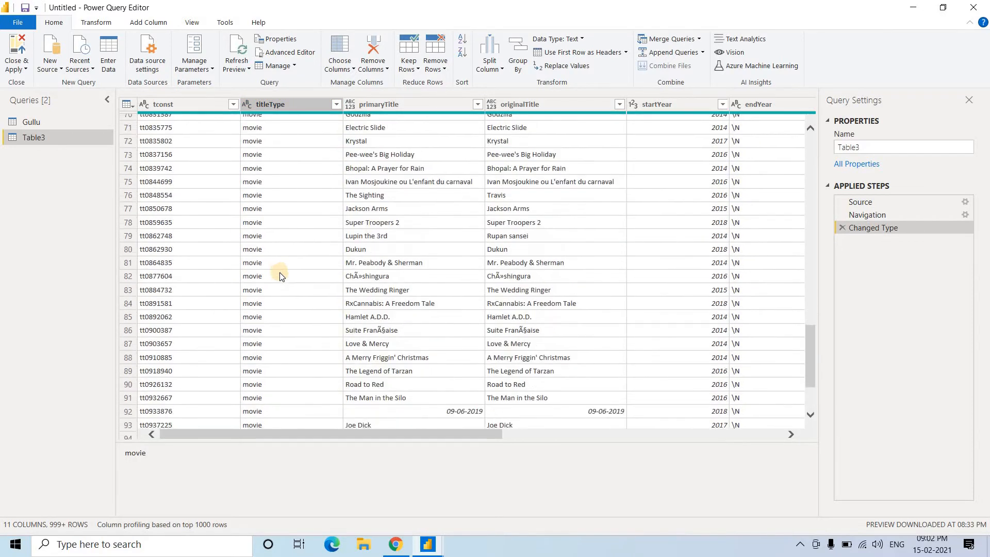
scroll(279, 272, "up", 20)
left_click(280, 271)
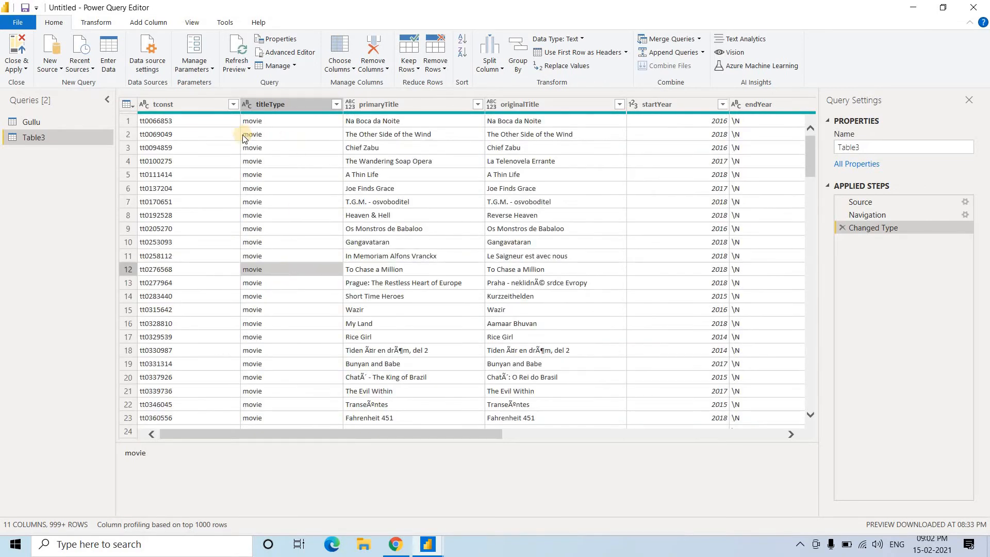
left_click(271, 110)
left_click(336, 105)
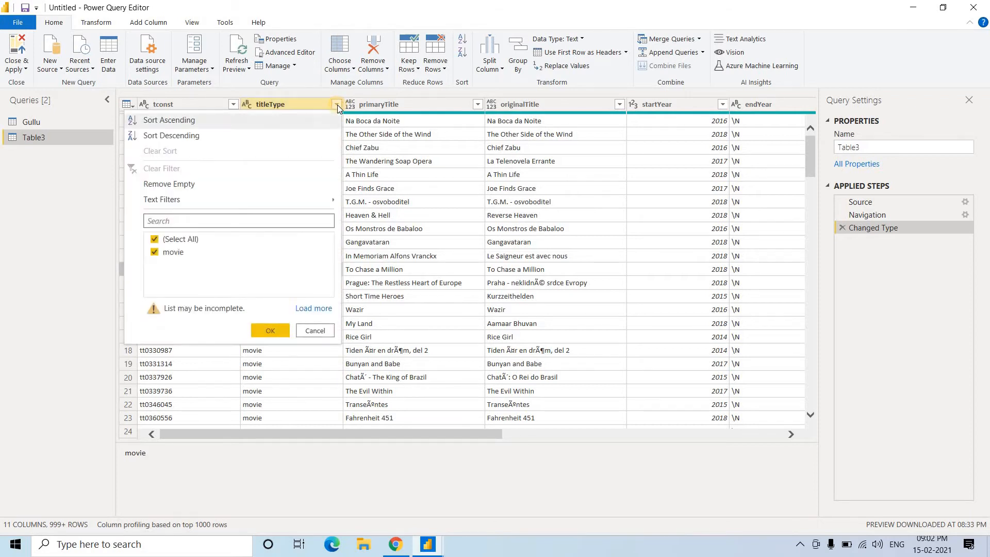
Remove the titleType column from Table3, and restore it by deleting the Removed Columns step
right_click(308, 104)
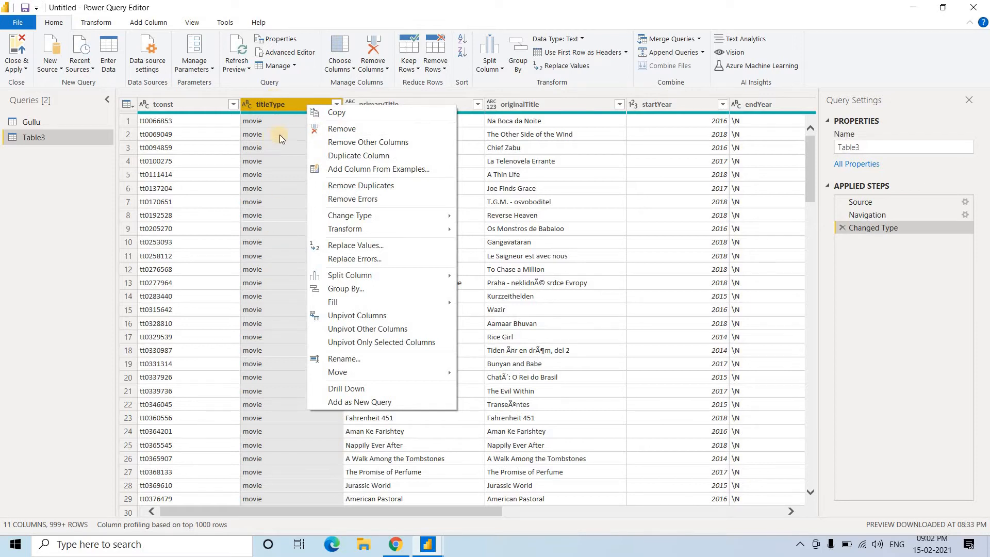
left_click(351, 131)
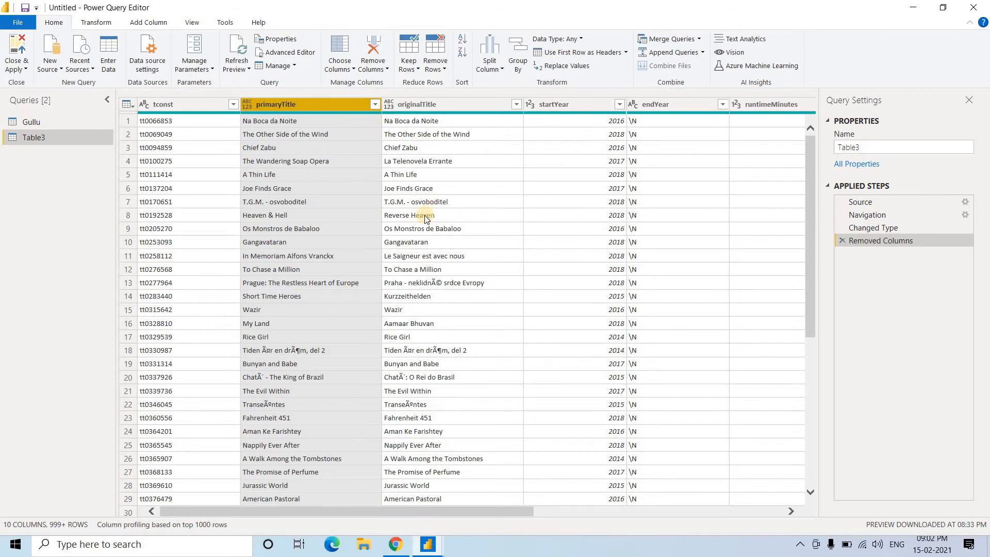
left_click(425, 215)
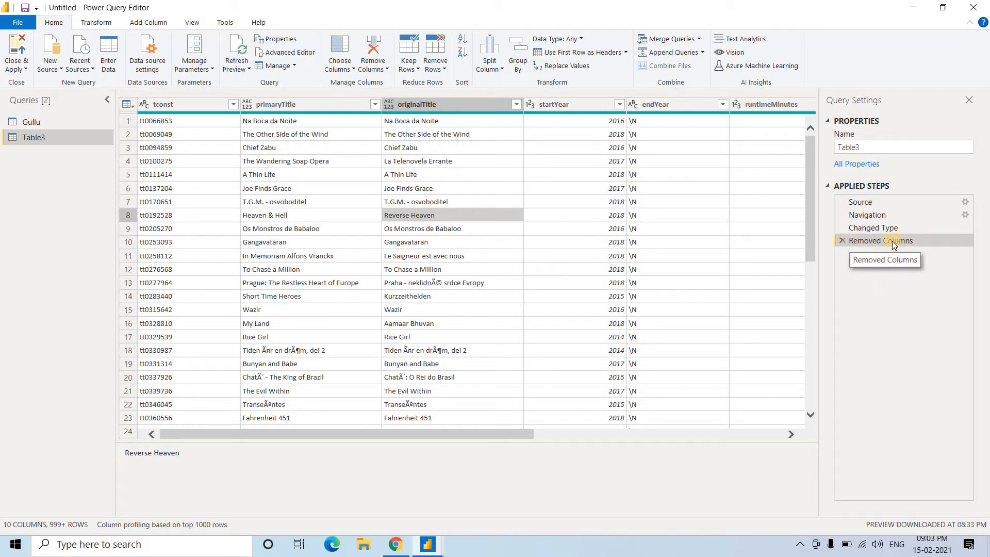
left_click(843, 241)
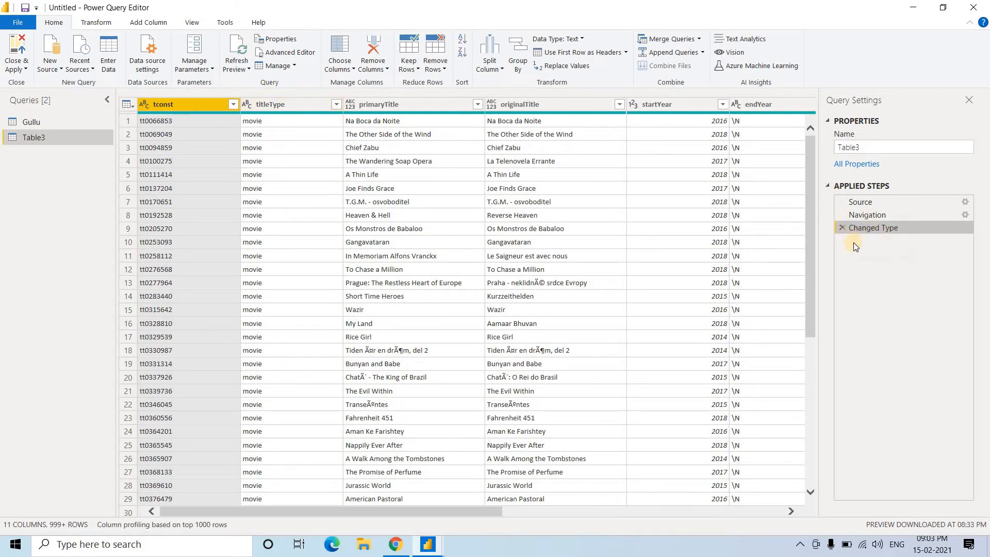
Remove the titleType column from Table3
left_click(335, 106)
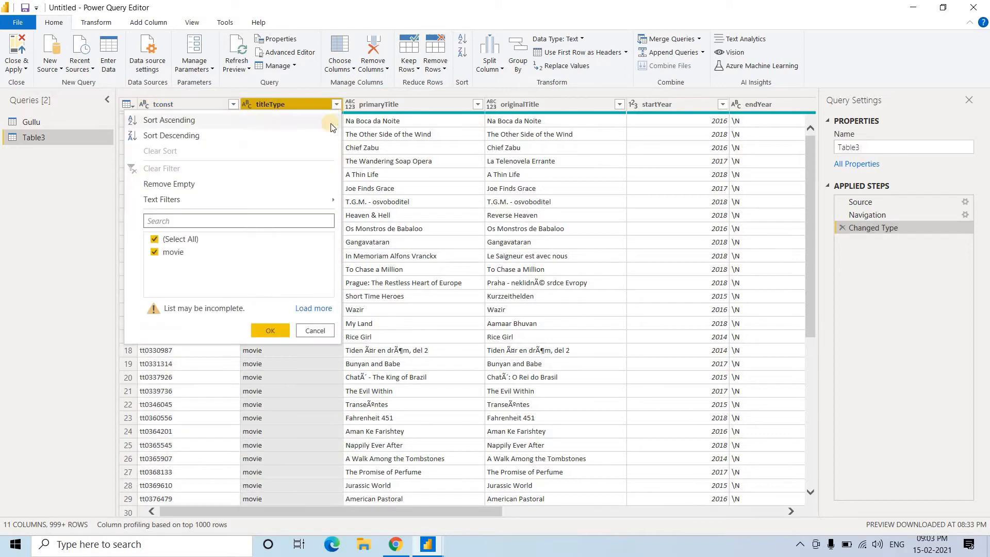
left_click(287, 107)
right_click(287, 108)
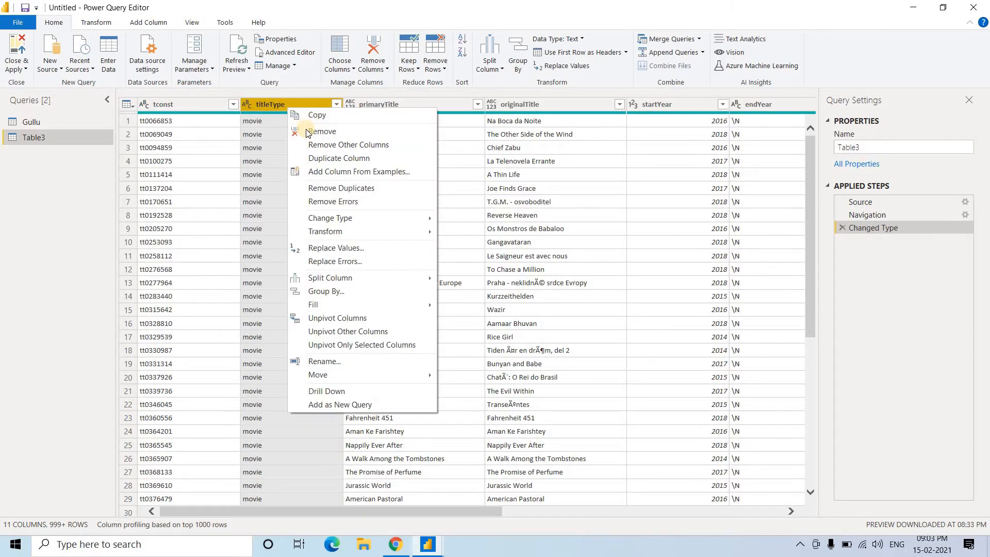
left_click(304, 131)
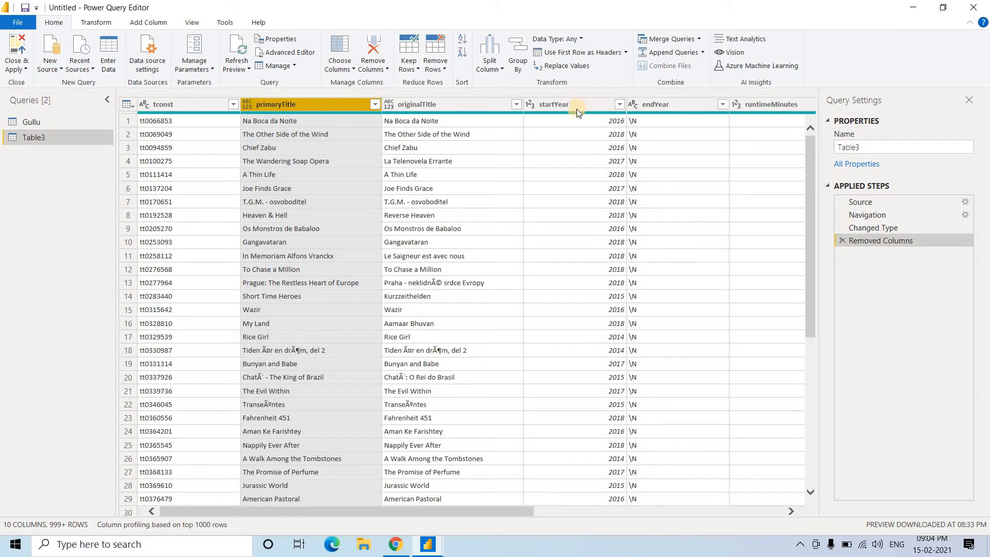
Filter the startYear column to keep only the years 2014 and 2015
left_click(619, 104)
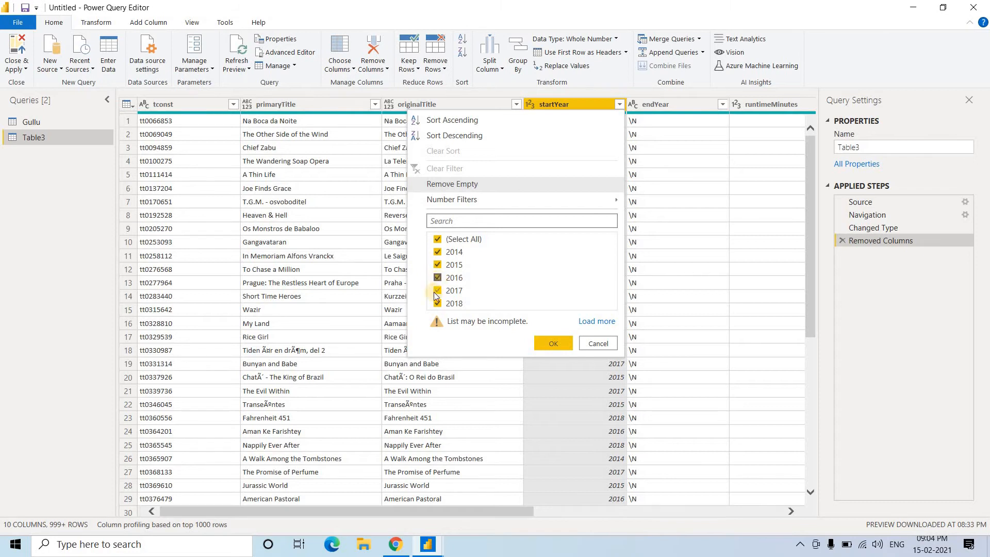
left_click(438, 238)
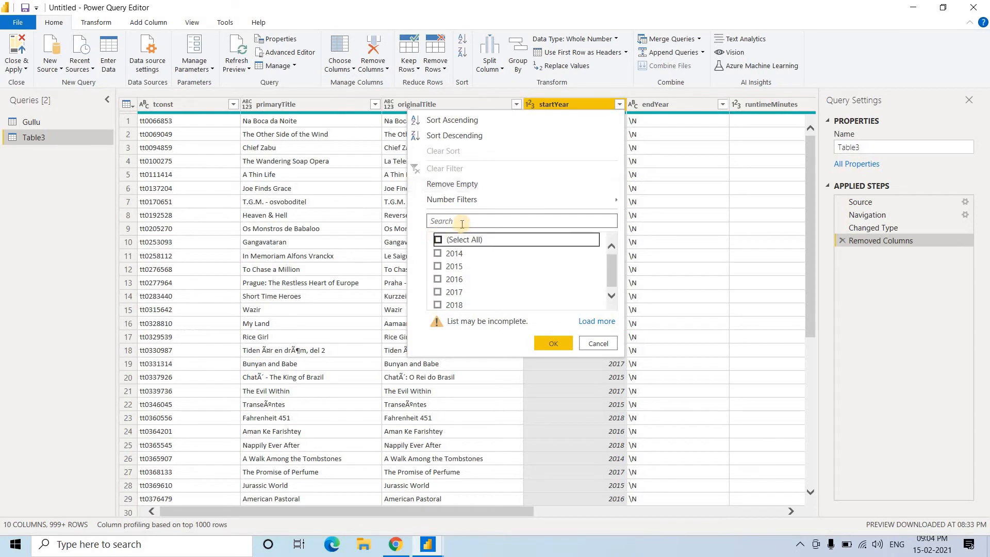
left_click(437, 252)
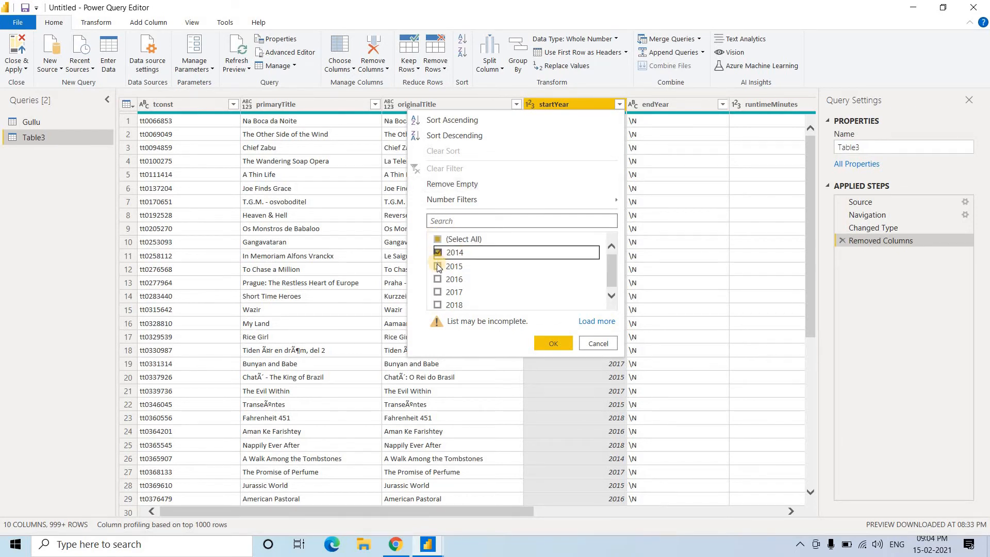
left_click(437, 265)
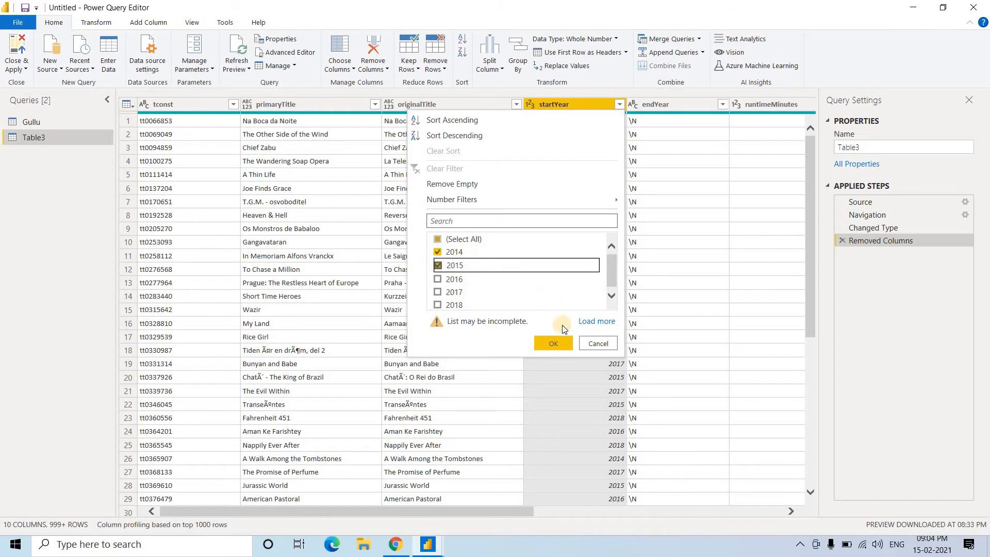
left_click(559, 344)
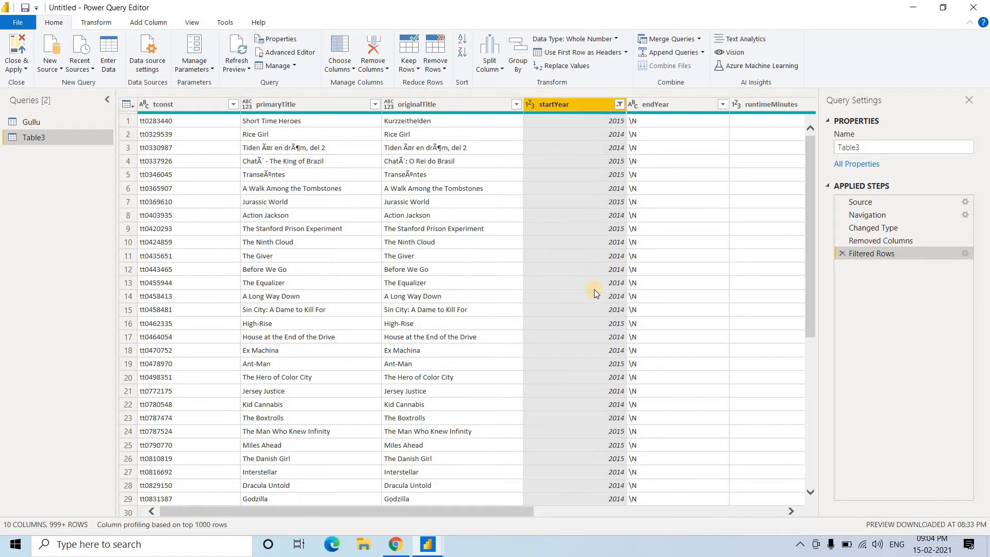
Look through the filtered rows and delete the Filtered Rows step from the query's applied steps
scroll(594, 293, "down", 20)
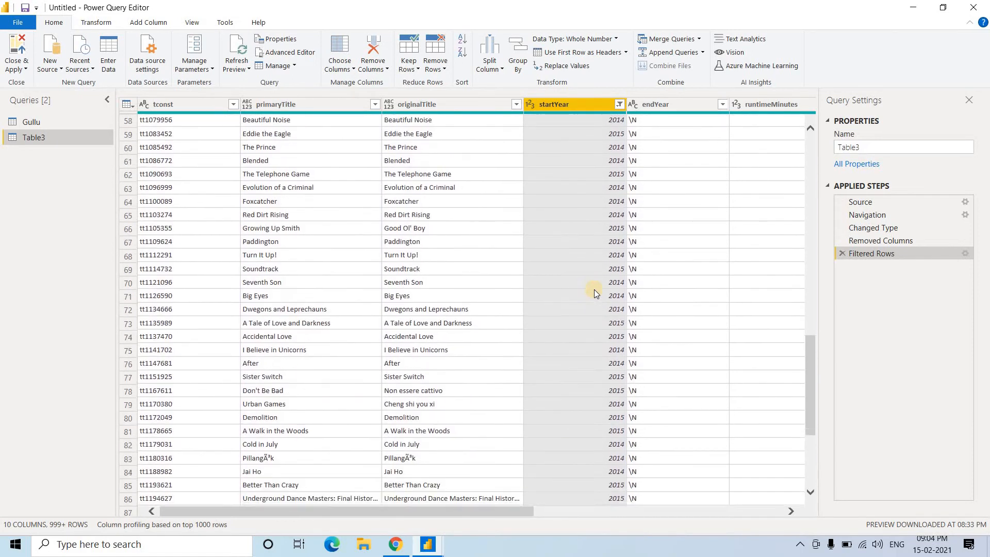
scroll(595, 292, "down", 12)
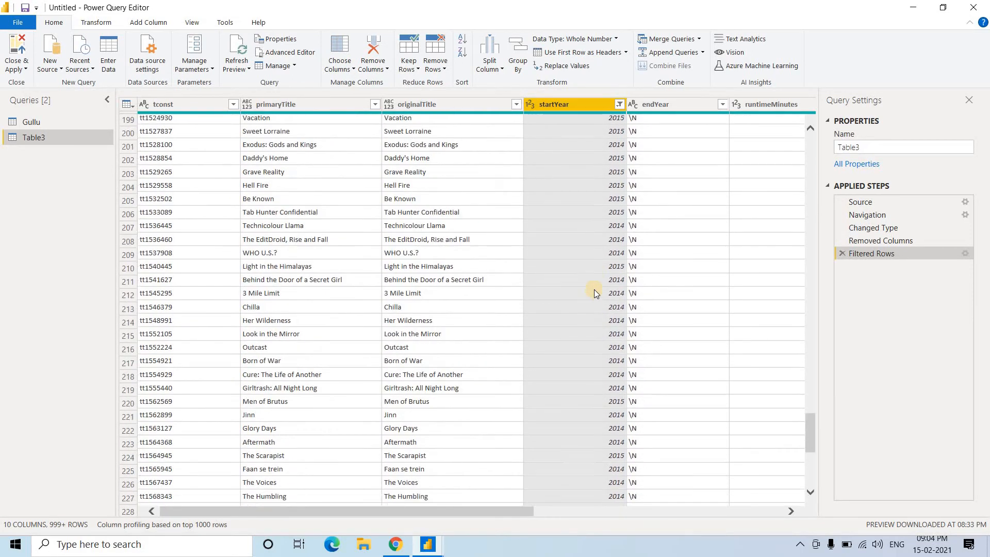
scroll(594, 290, "up", 20)
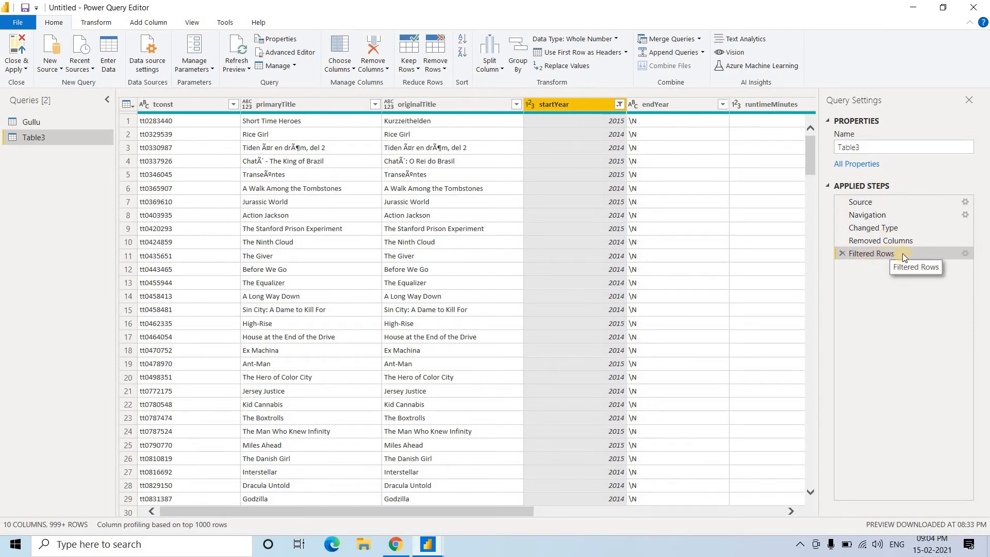
left_click(841, 252)
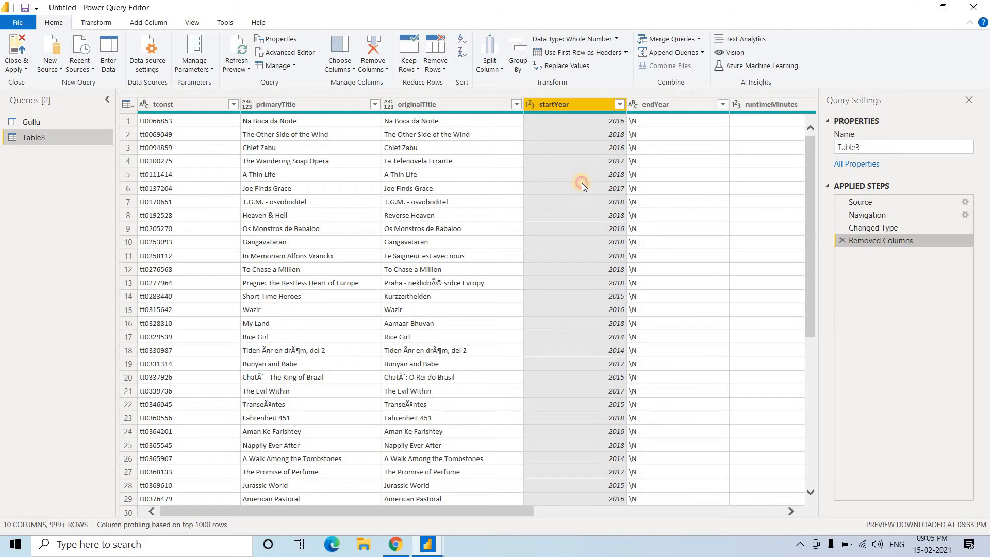
left_click(582, 184)
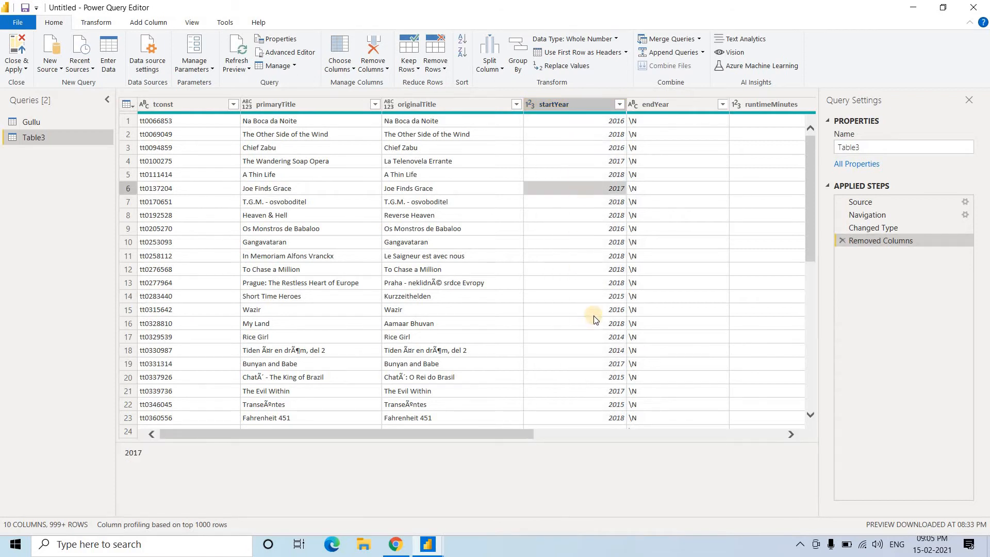
Set up a startYear number filter for rows greater than or equal to 2017 and less than or equal to 2018
left_click(621, 103)
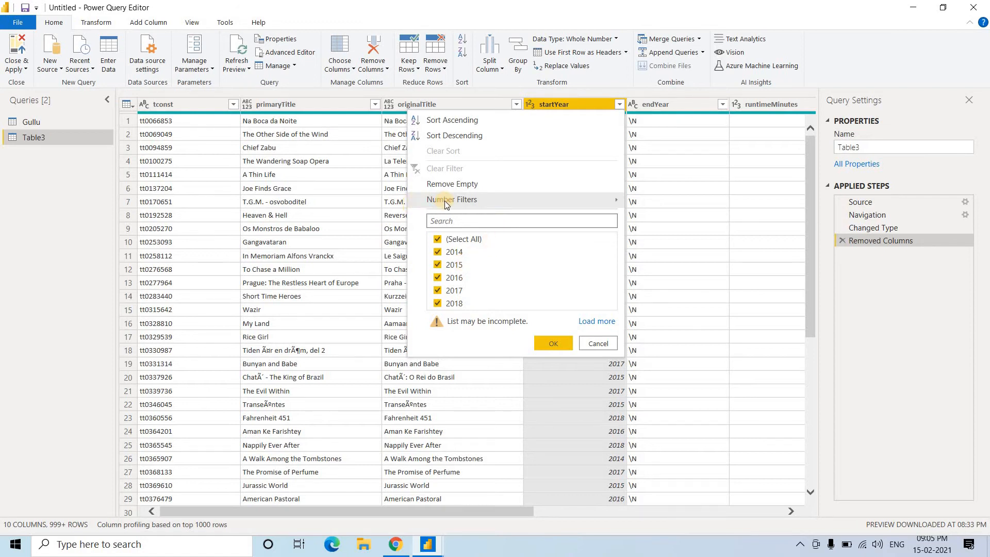
mouse_move(445, 203)
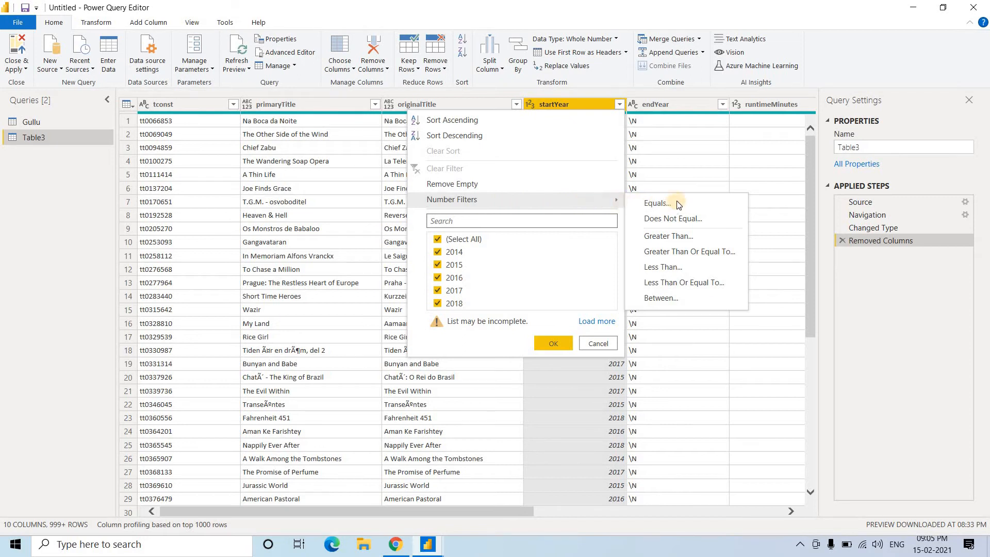
left_click(677, 251)
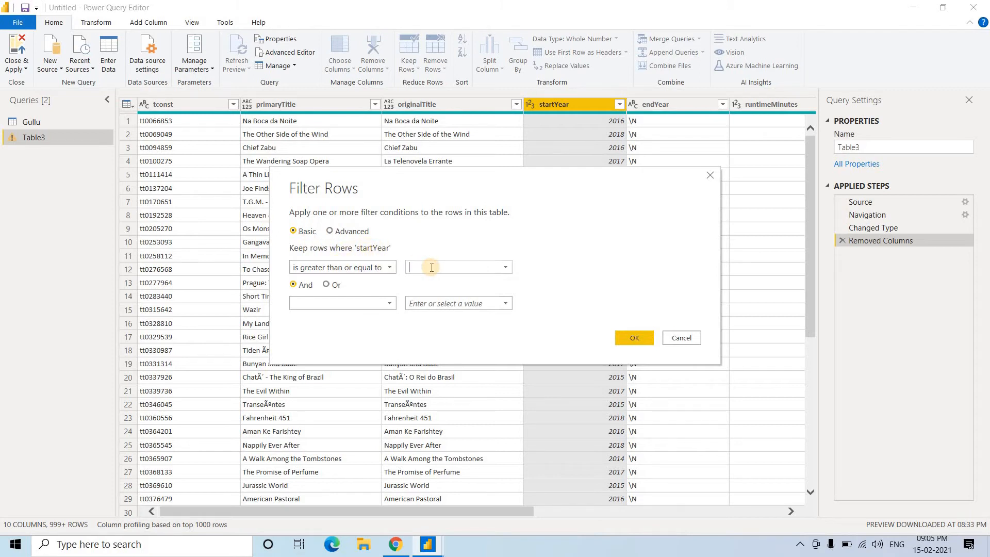
left_click(382, 267)
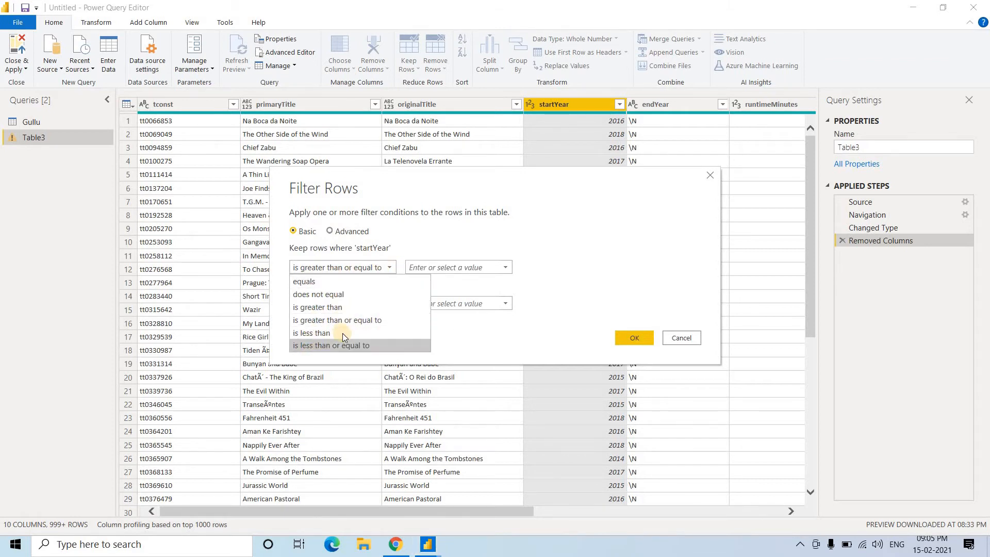
left_click(448, 269)
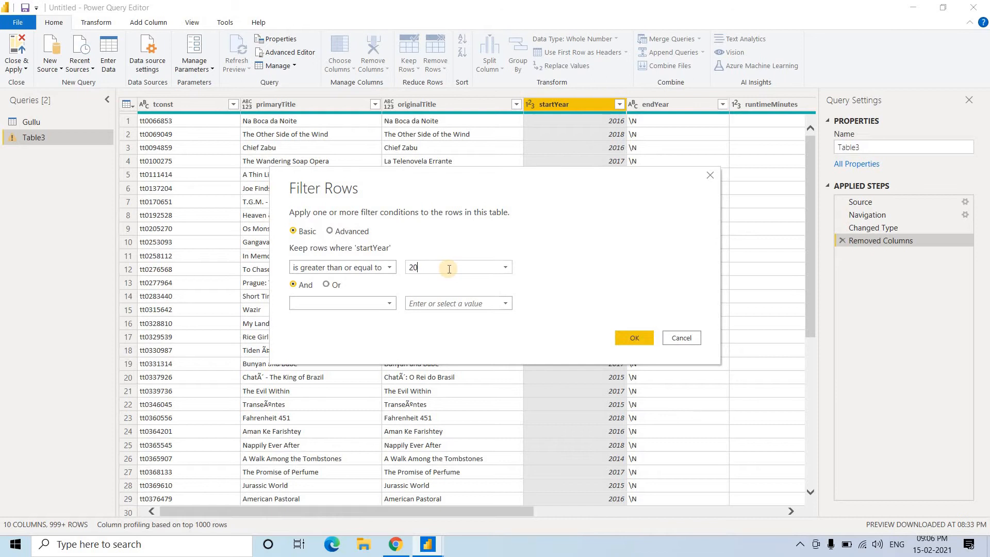
type("16")
key("BackSpace")
type("7")
left_click(350, 304)
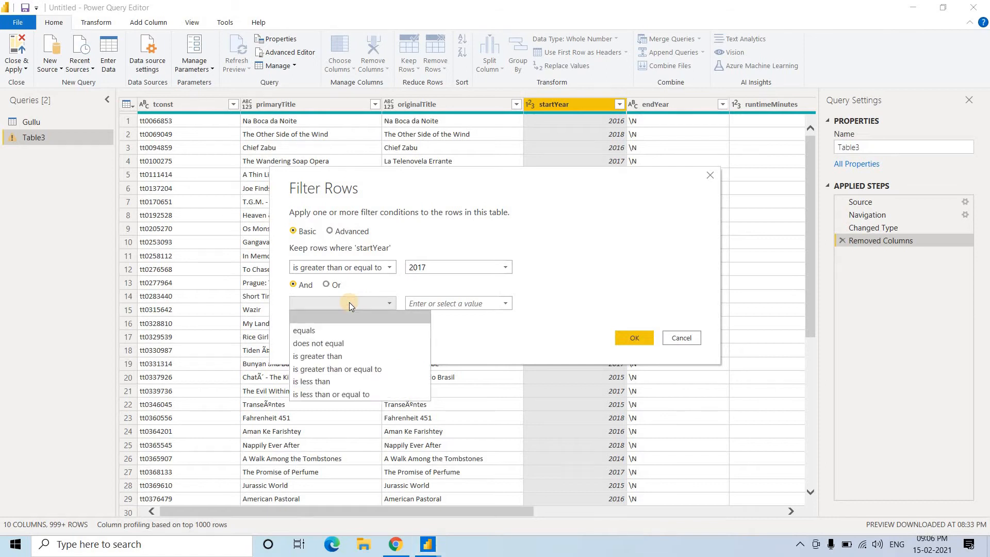
left_click(349, 394)
left_click(451, 305)
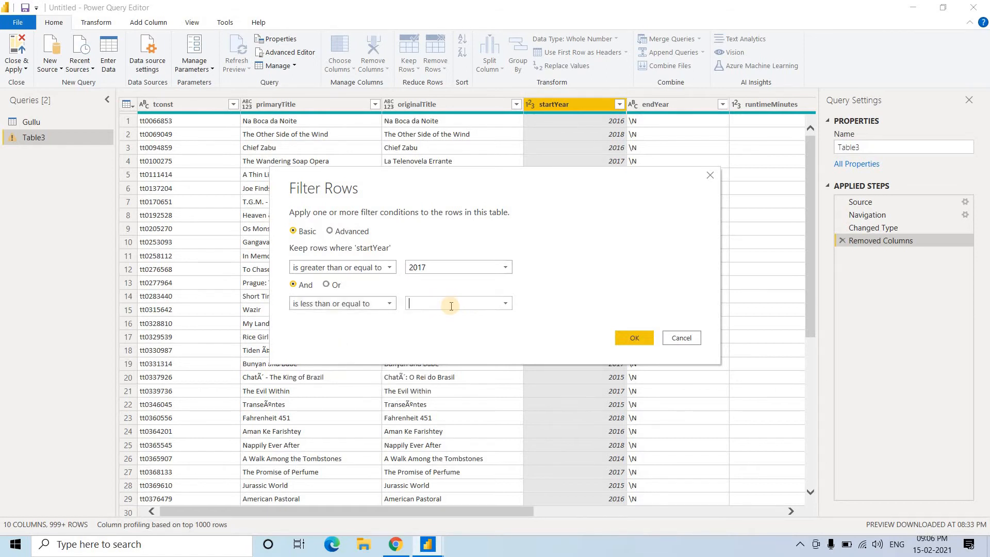
type("2018")
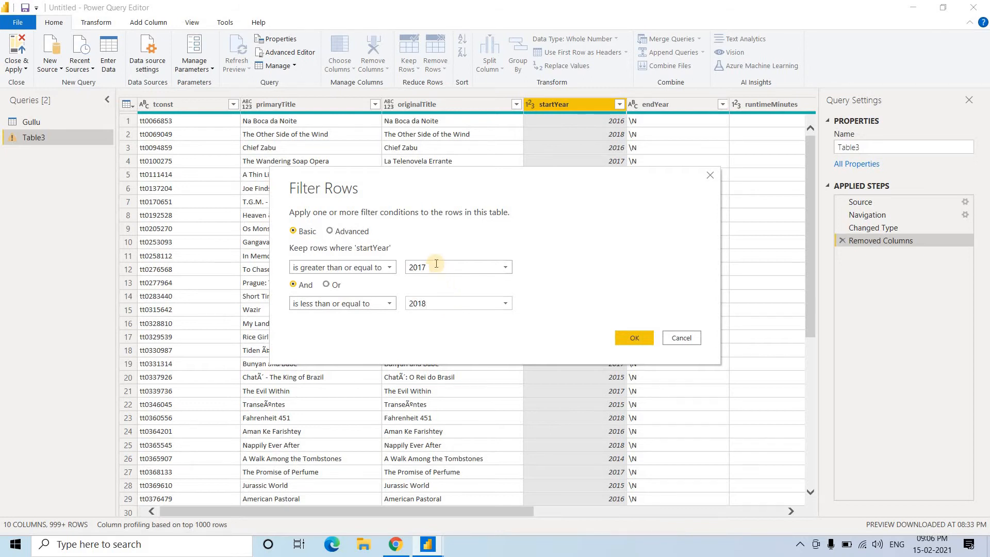
Change the startYear filter bounds to 2014 and 2016, keeping the And condition, and apply the filter
key("BackSpace")
type("4")
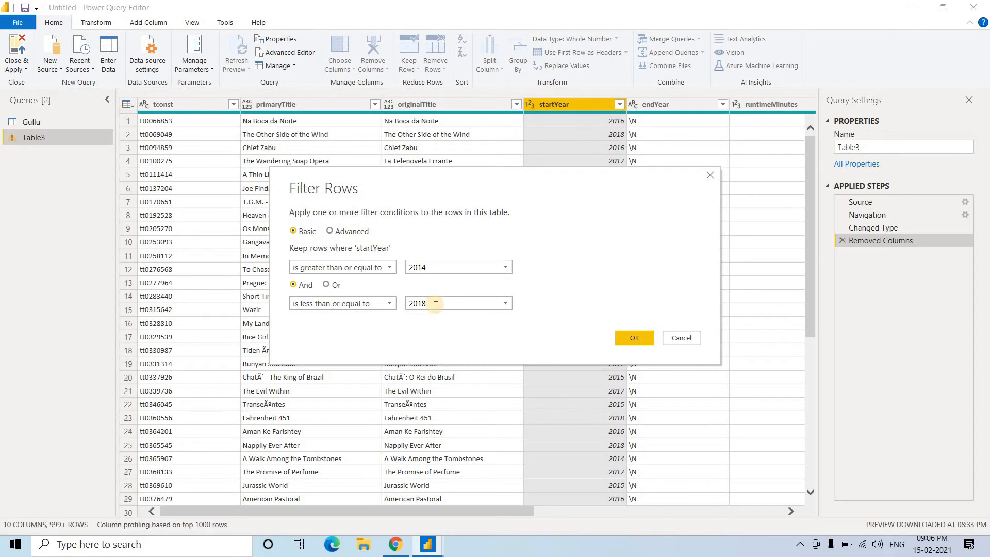
key("BackSpace")
type("6")
left_click(295, 284)
left_click(643, 335)
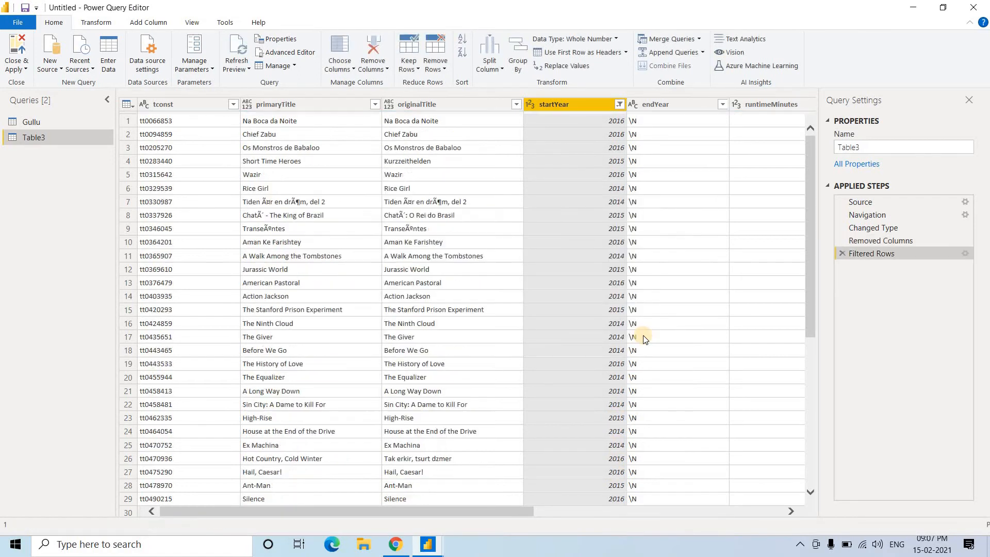
Look through the filtered rows and examine their startYear values
left_click(600, 395)
scroll(600, 396, "down", 3)
scroll(599, 397, "down", 5)
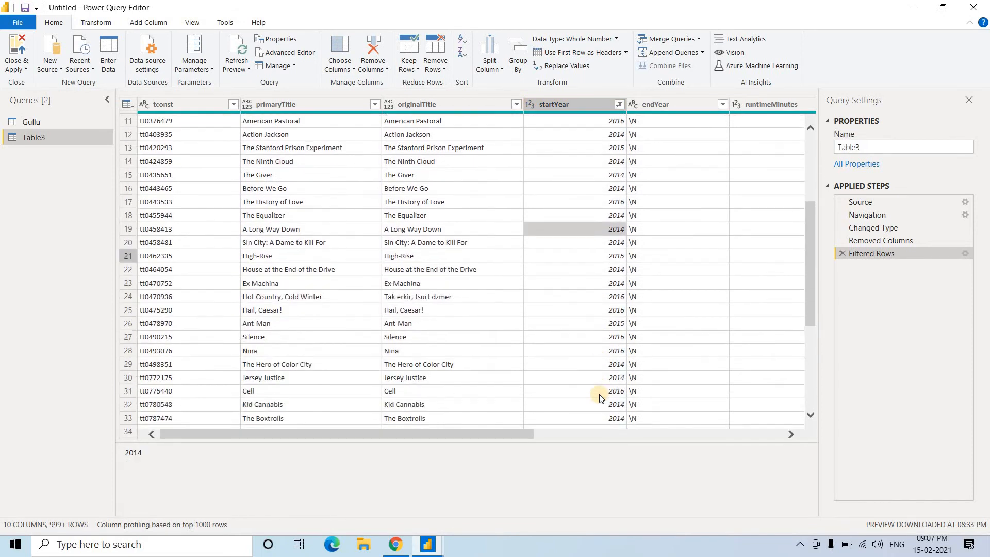
left_click(600, 395)
scroll(601, 397, "down", 5)
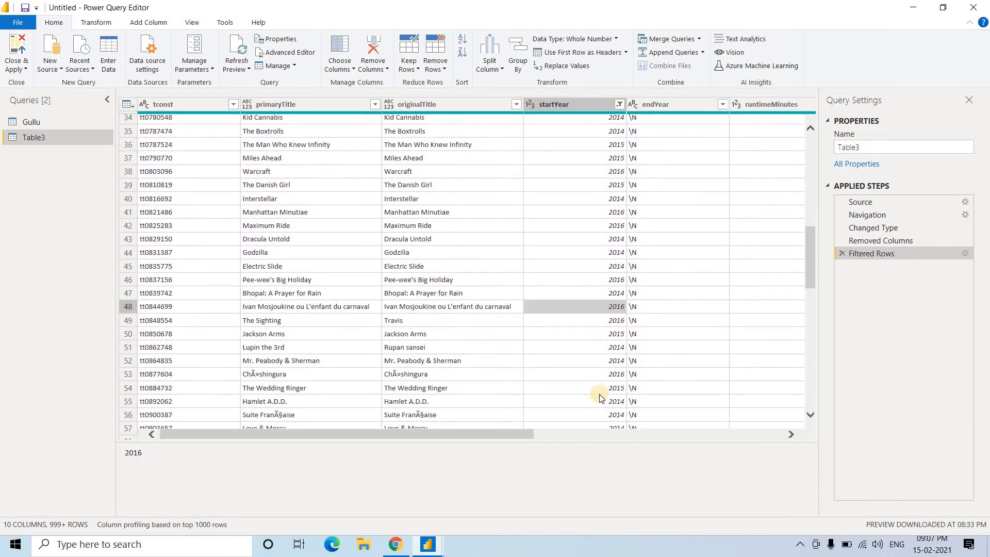
left_click(600, 397)
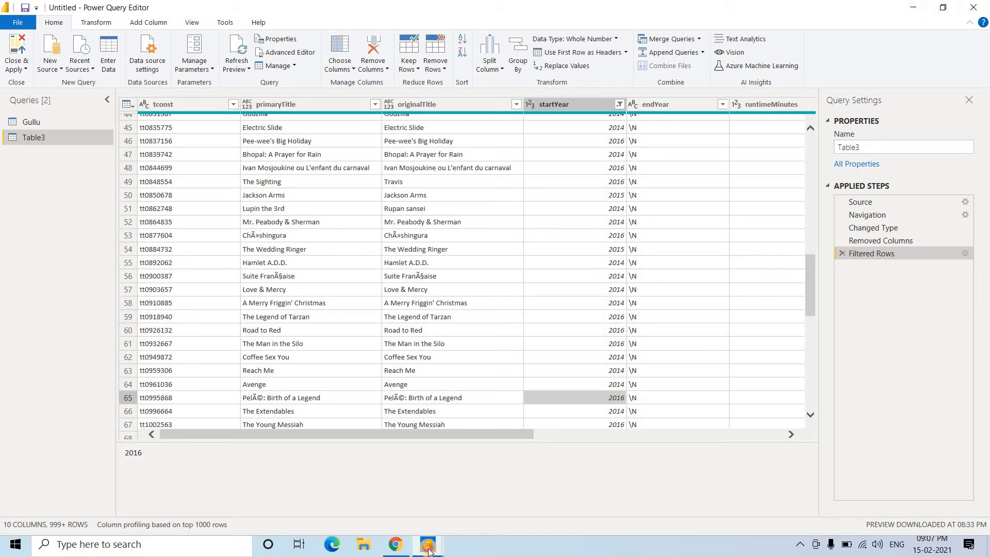
Switch to the Power BI Desktop report window to view it, and return to Power Query Editor
mouse_move(428, 550)
left_click(369, 508)
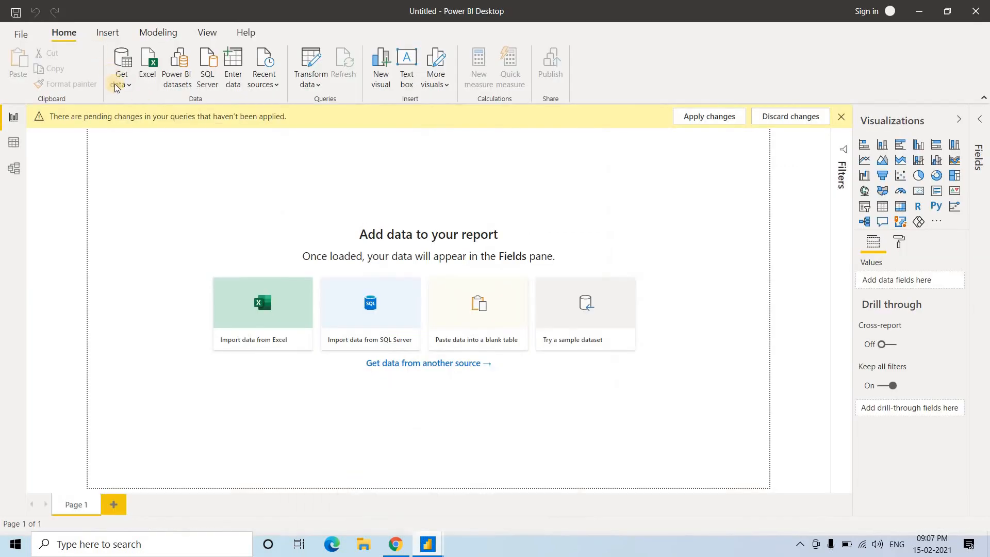
mouse_move(428, 544)
left_click(465, 515)
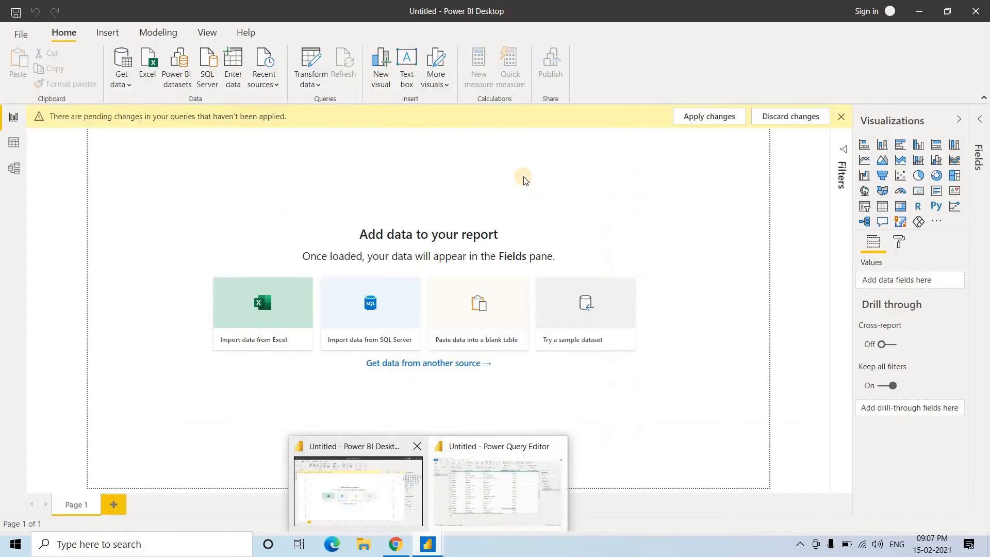
left_click(375, 512)
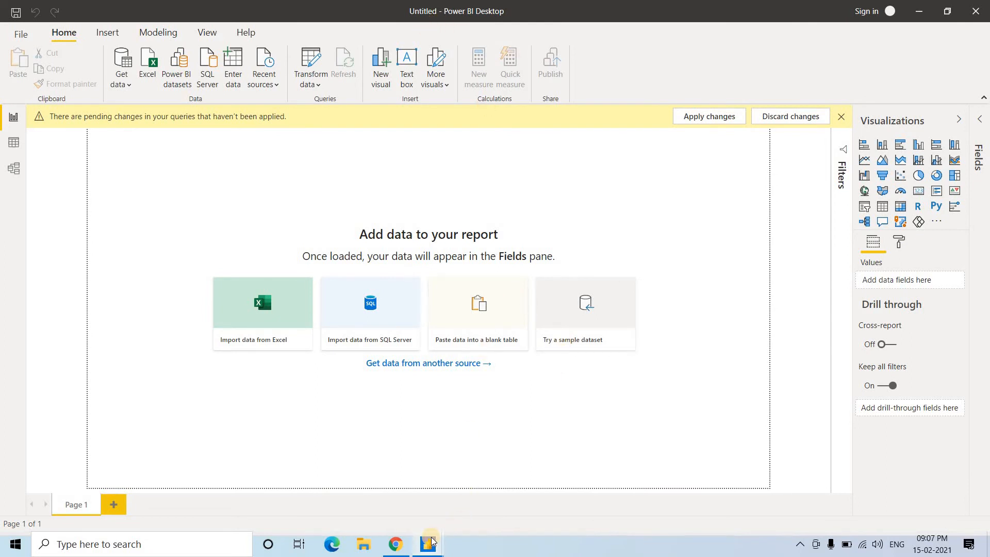
mouse_move(427, 544)
left_click(511, 495)
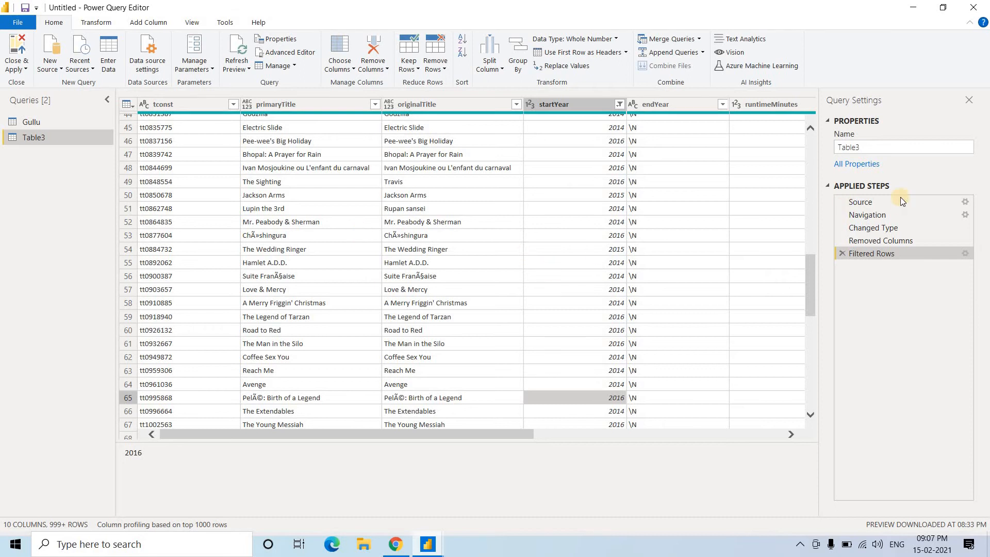
Rename the Table3 query as Movie_Data
left_click(863, 147)
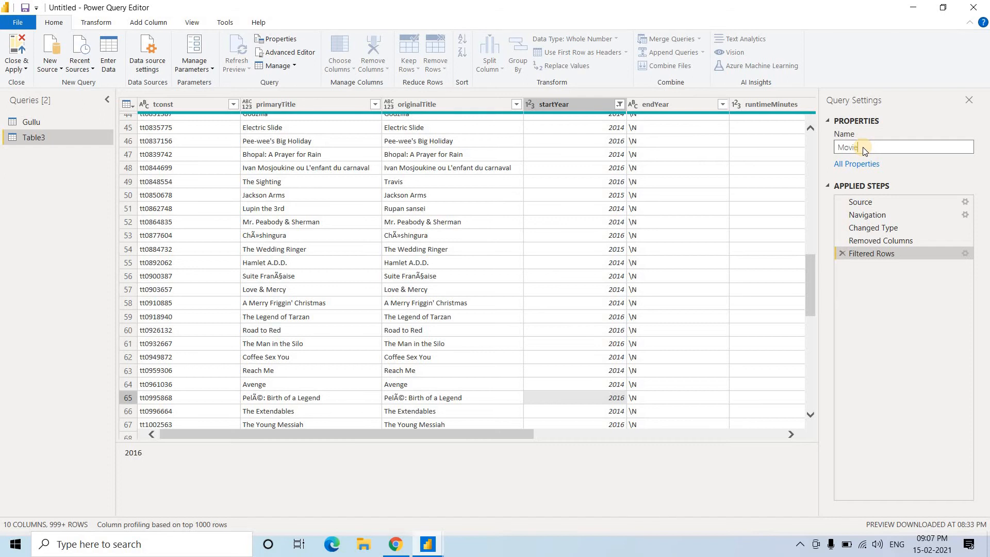
type("Data")
key("Return")
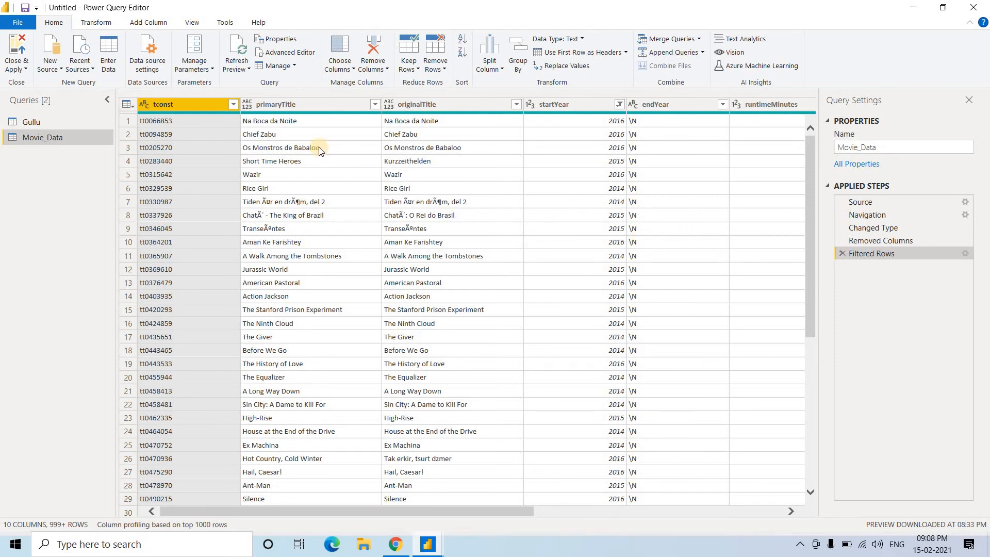
Rename the tconst column of the Movie_Data query as Id
left_click(330, 107, "ctrl")
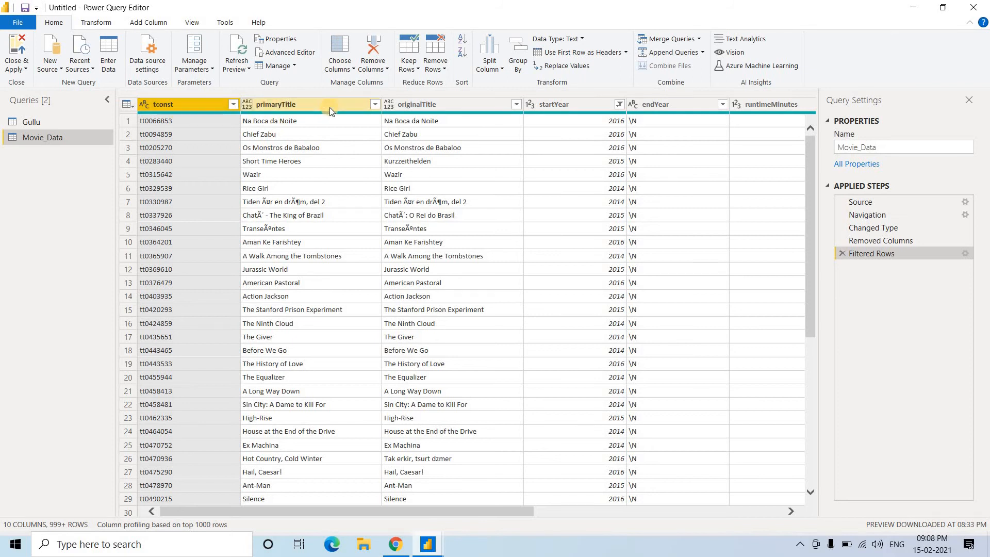
left_click(190, 106)
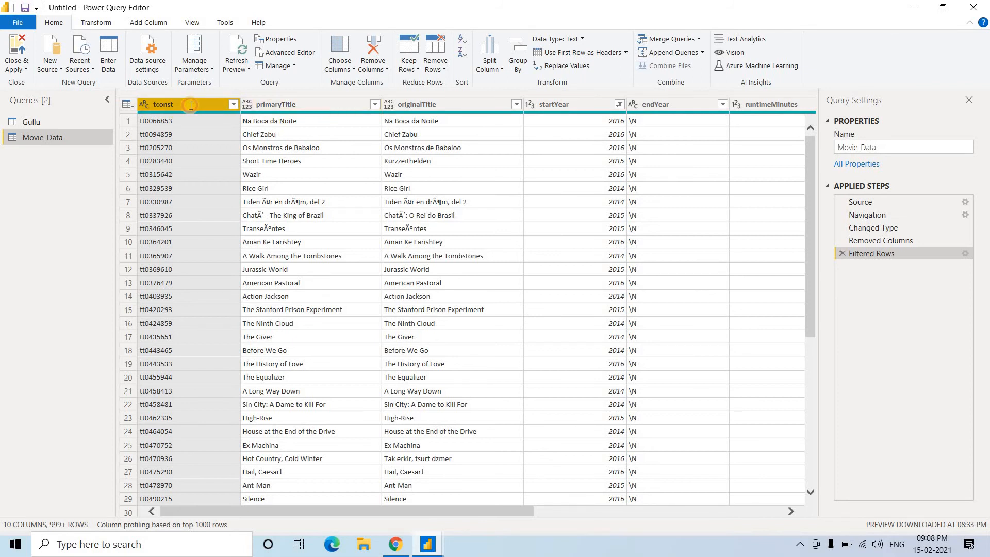
double_click(190, 105)
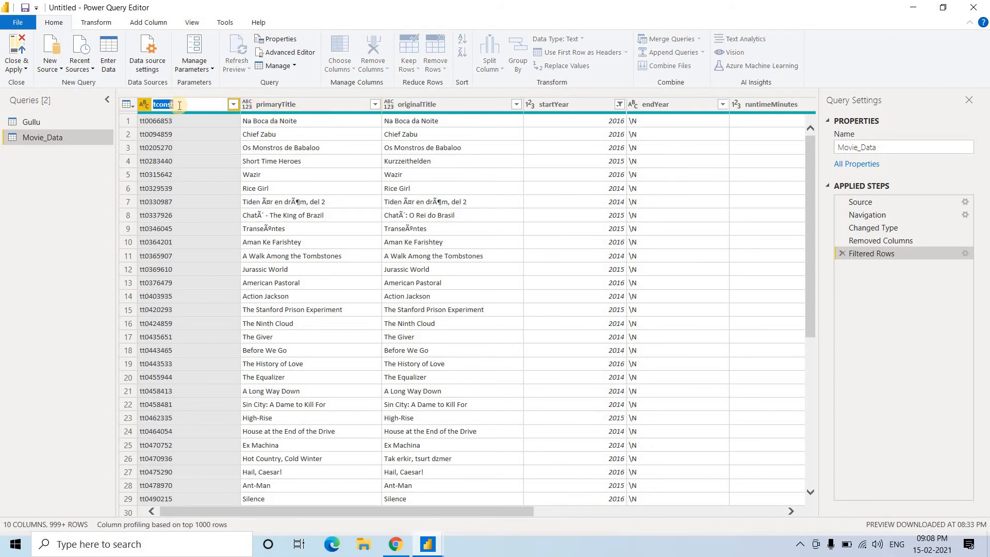
left_click(233, 107)
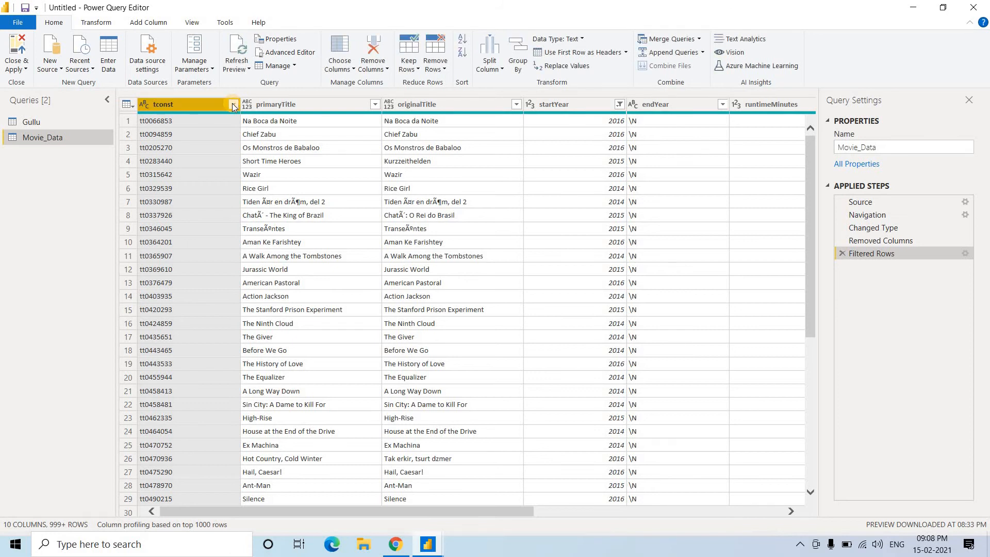
left_click(233, 105)
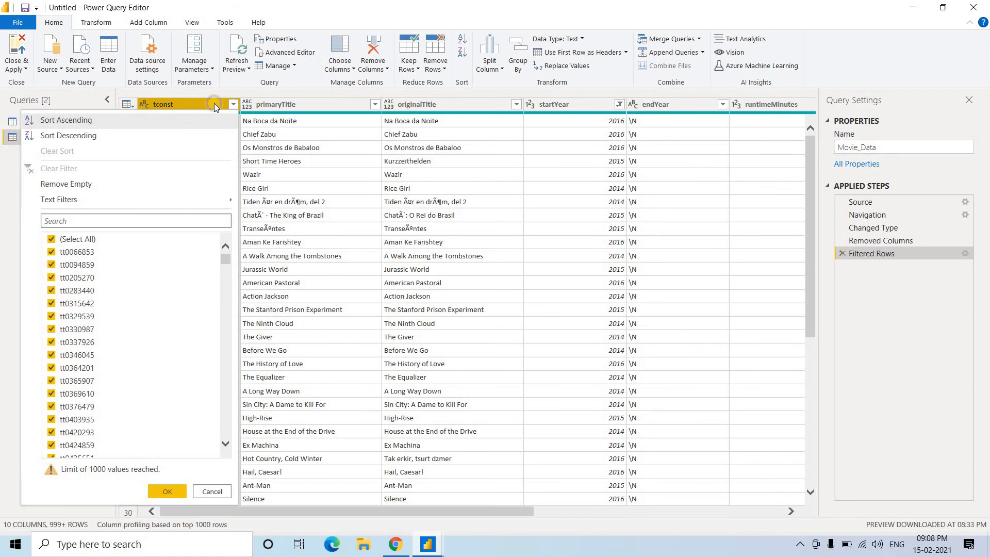
right_click(214, 103)
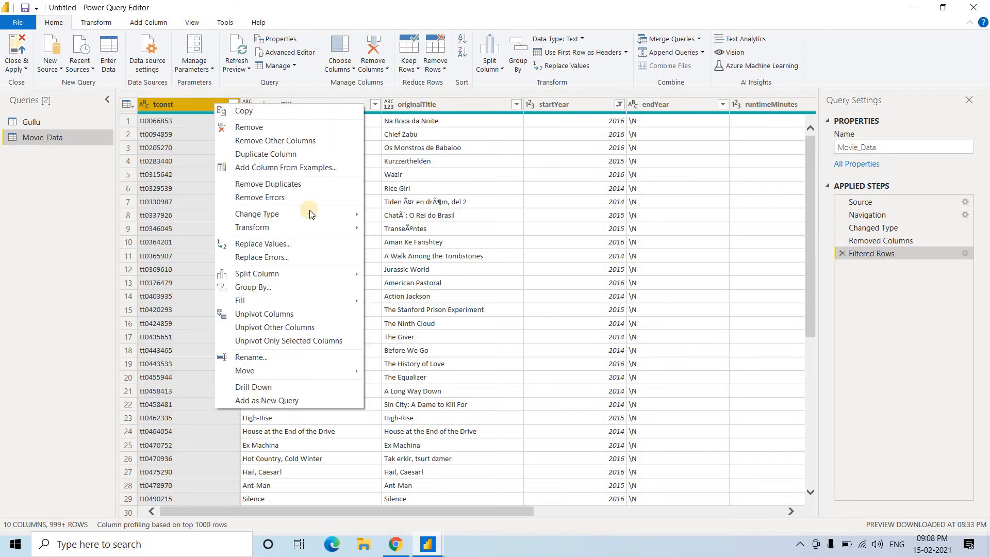
left_click(266, 360)
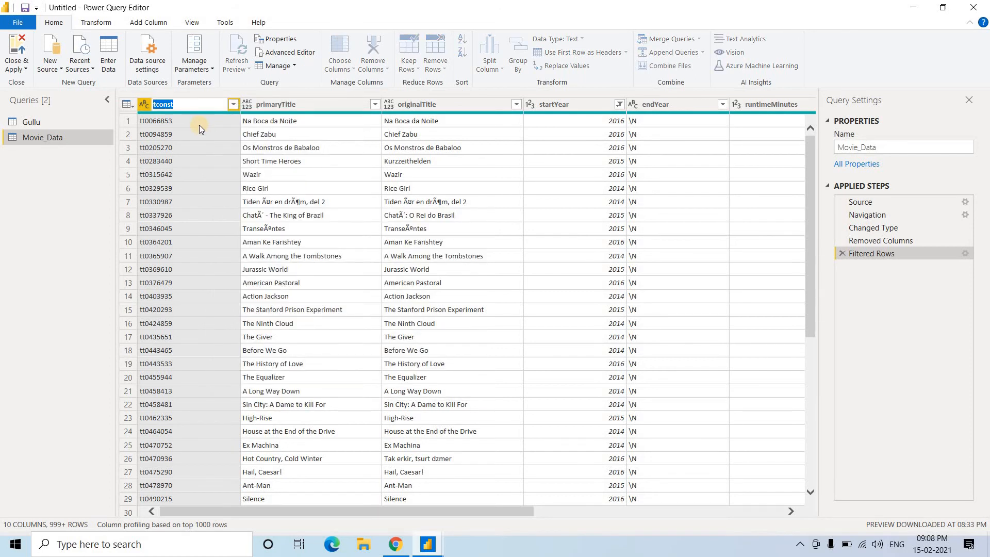
type("Id")
key("Return")
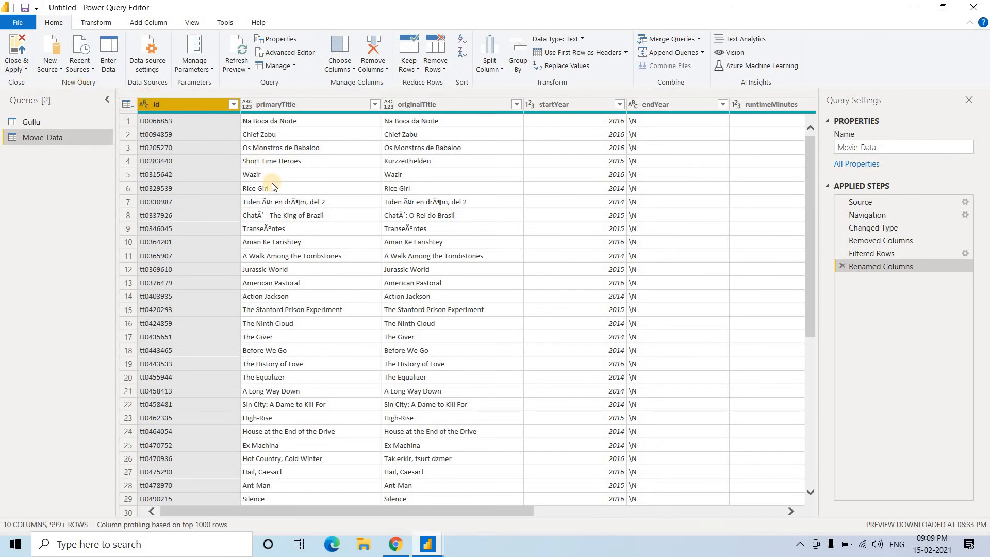
Close Power Query Editor and apply the pending query changes to the report
left_click(17, 71)
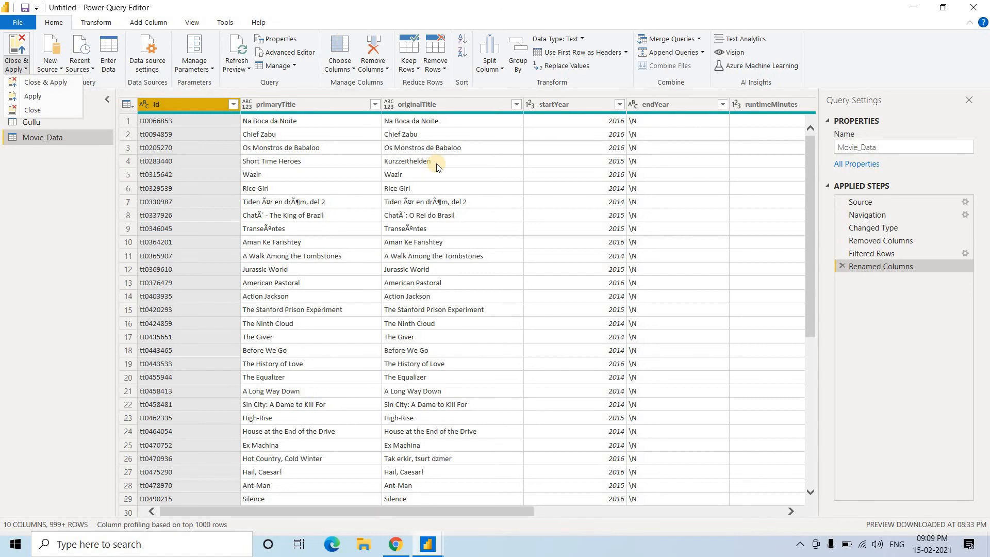
left_click(428, 544)
left_click(378, 500)
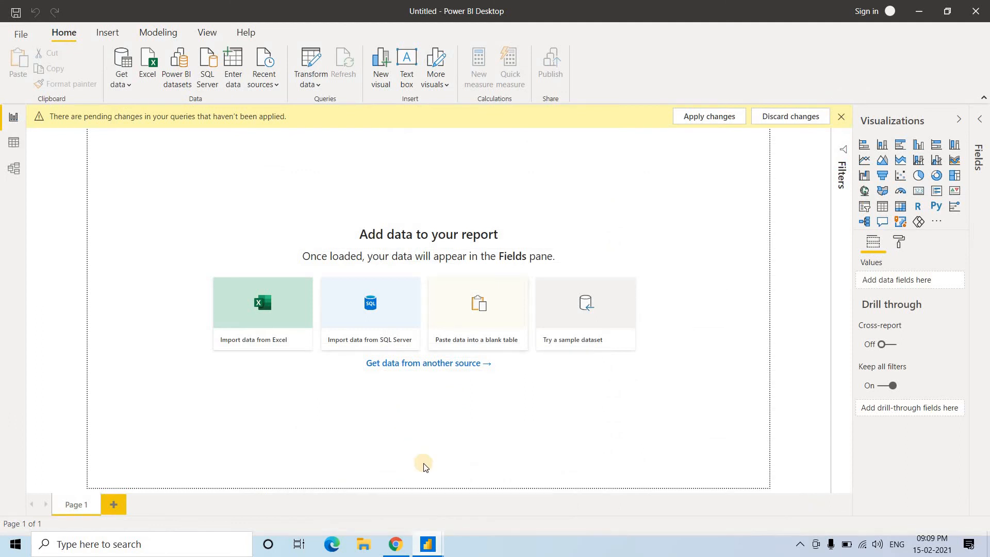
left_click(428, 544)
left_click(488, 502)
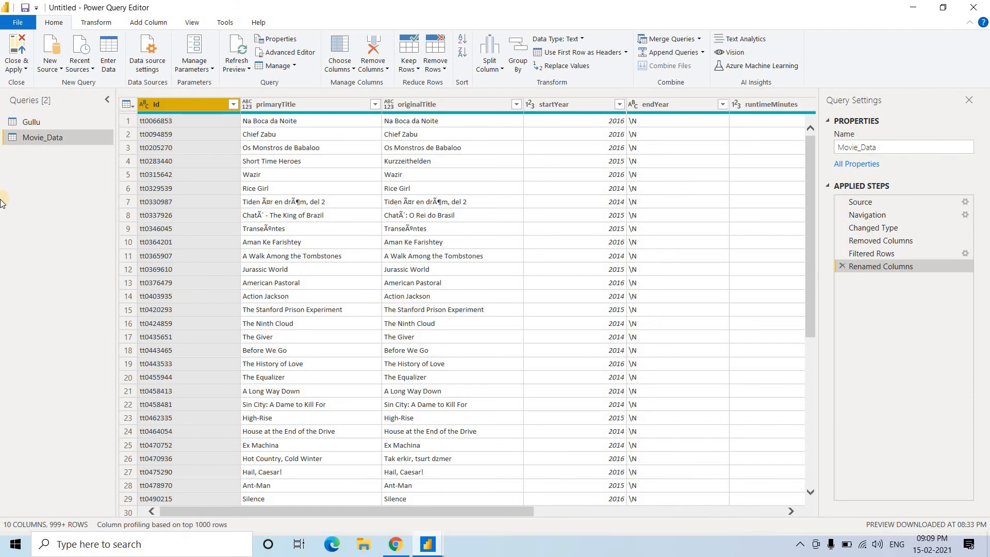
left_click(25, 62)
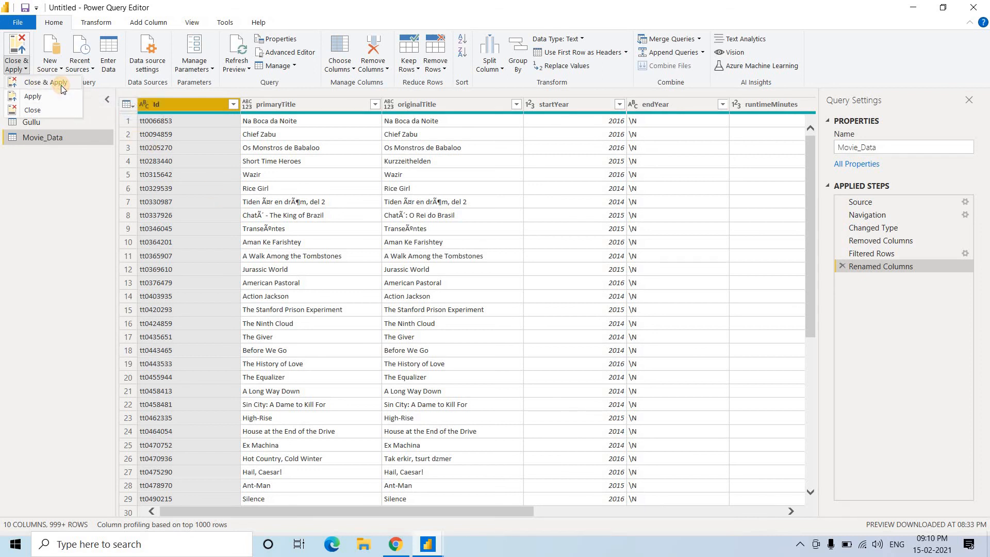
left_click(61, 85)
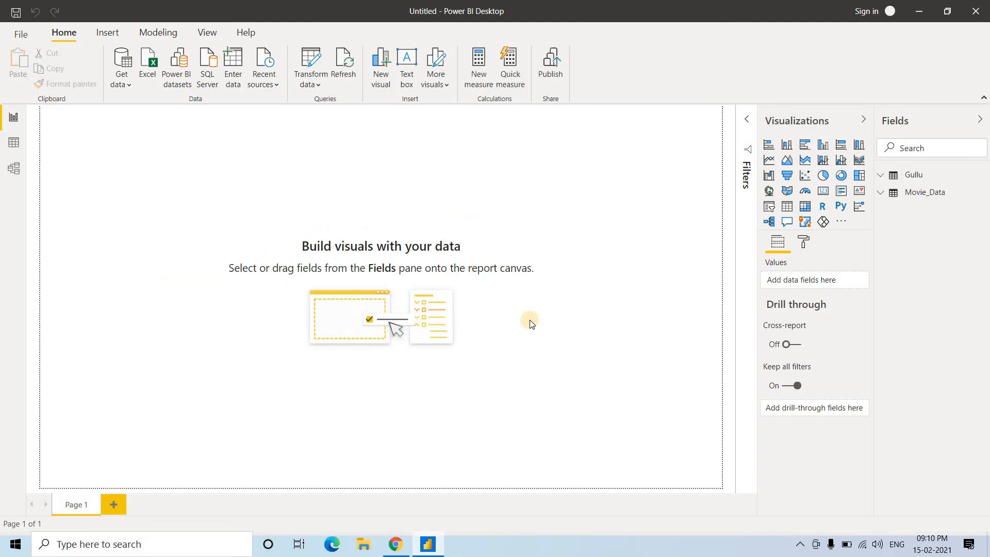
Examine the loaded Gullu and Movie_Data tables and their fields in the Data view
left_click(14, 140)
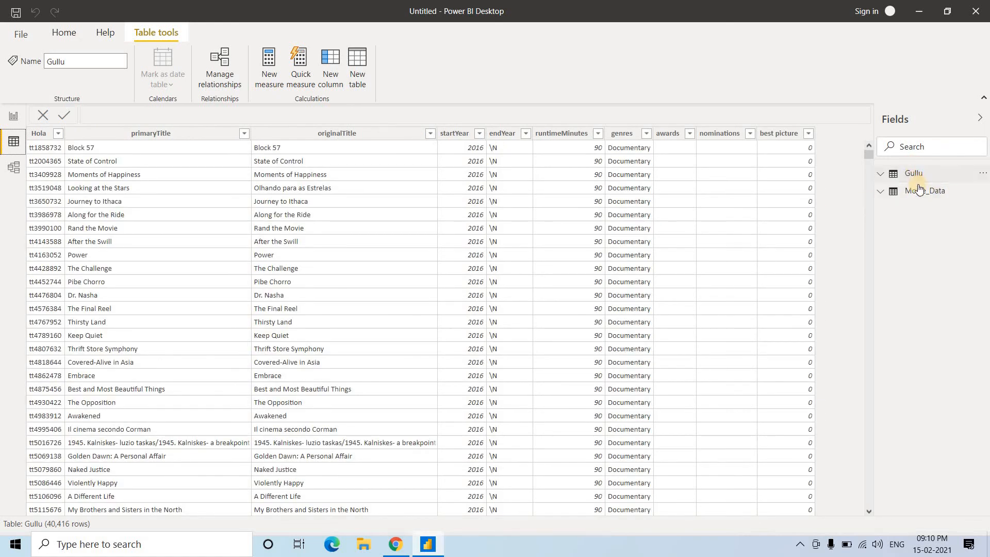
left_click(920, 190)
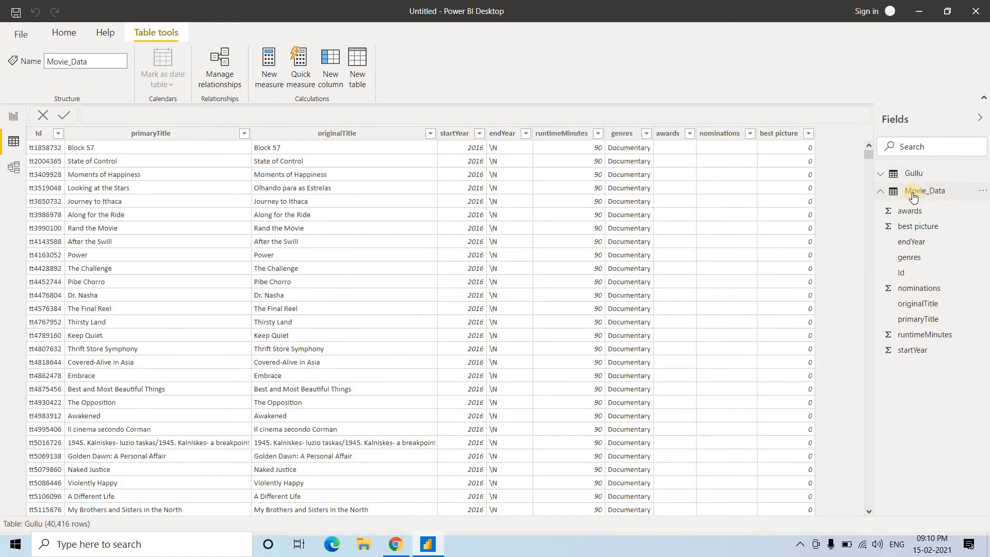
left_click(207, 254)
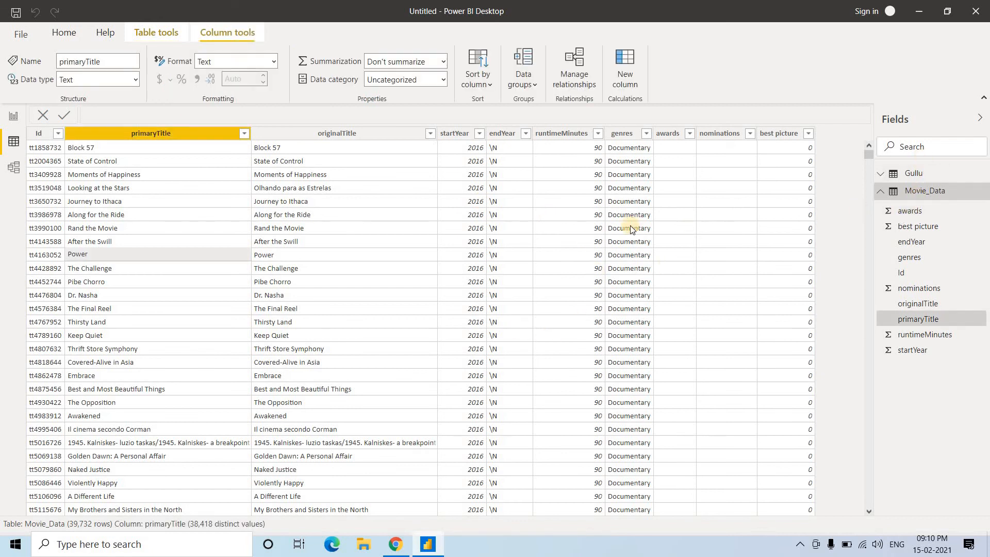
left_click(914, 175)
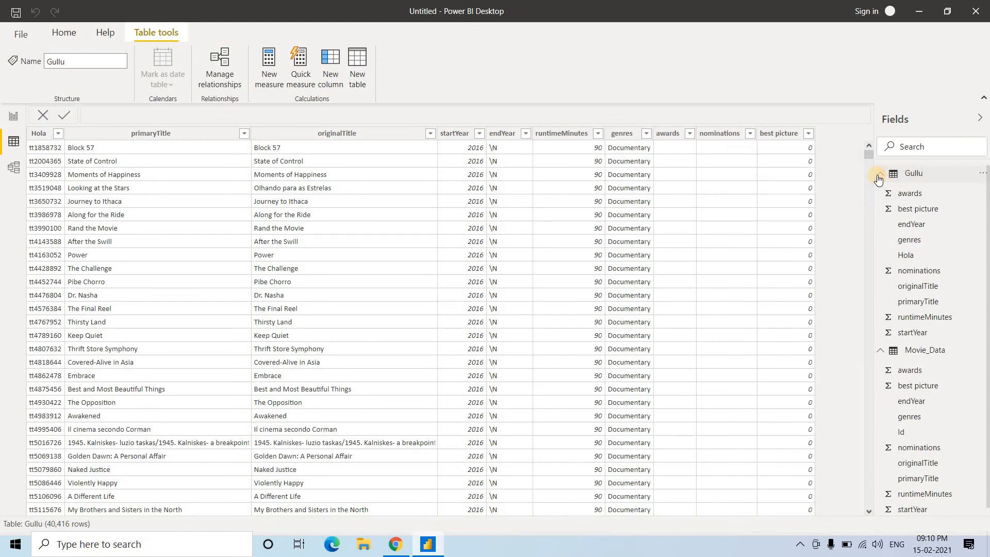
left_click(879, 176)
left_click(879, 192)
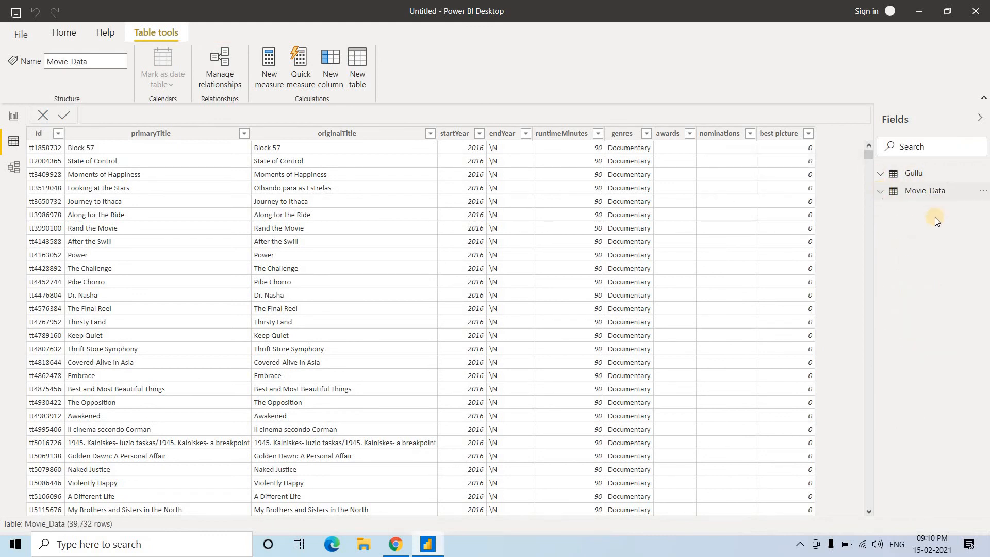